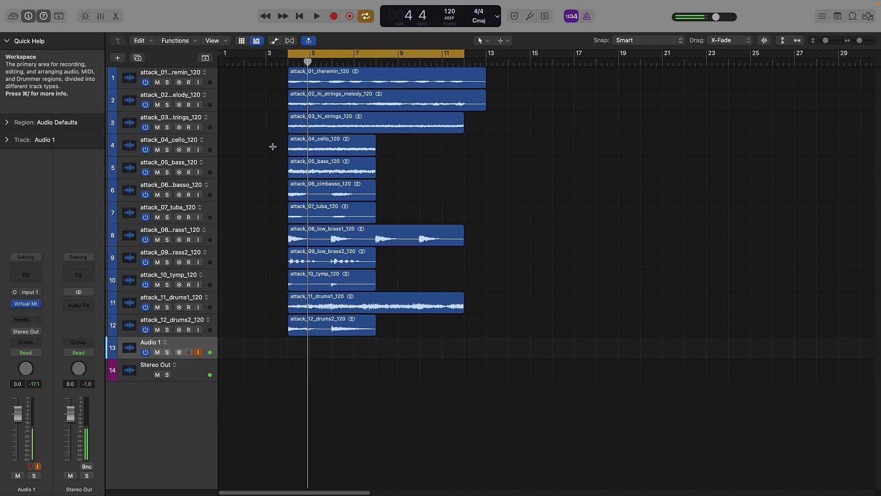
# Go through the shorter stem regions on tracks 4–7, 9–10 and 12, and play the arrangement
pyautogui.moveTo(276, 145); pyautogui.dragTo(395, 220)
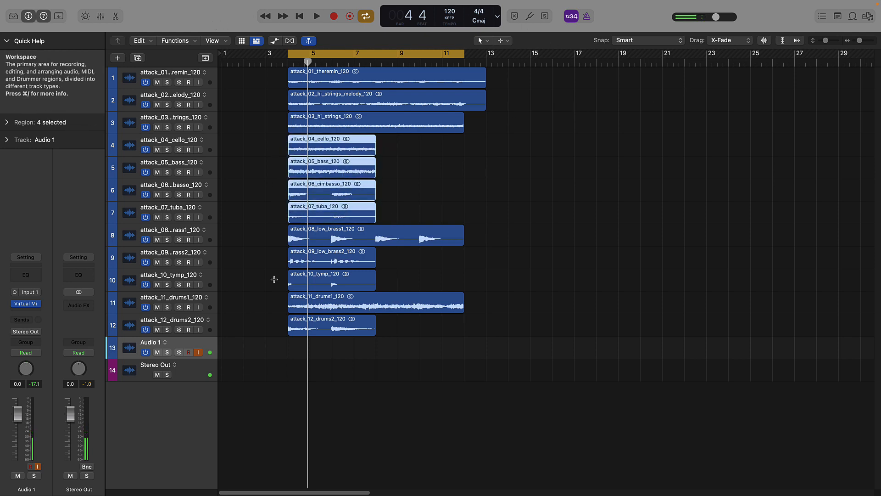
pyautogui.moveTo(278, 254); pyautogui.dragTo(363, 287)
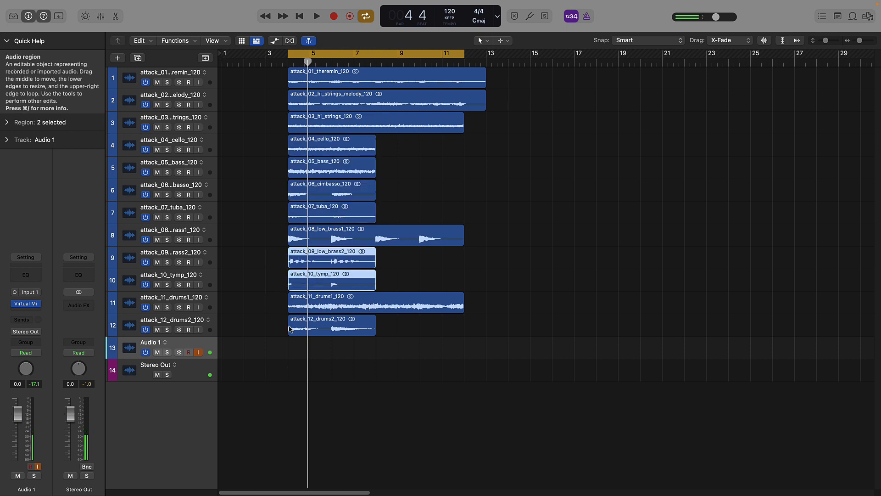
pyautogui.click(274, 325)
pyautogui.moveTo(274, 326); pyautogui.dragTo(329, 329)
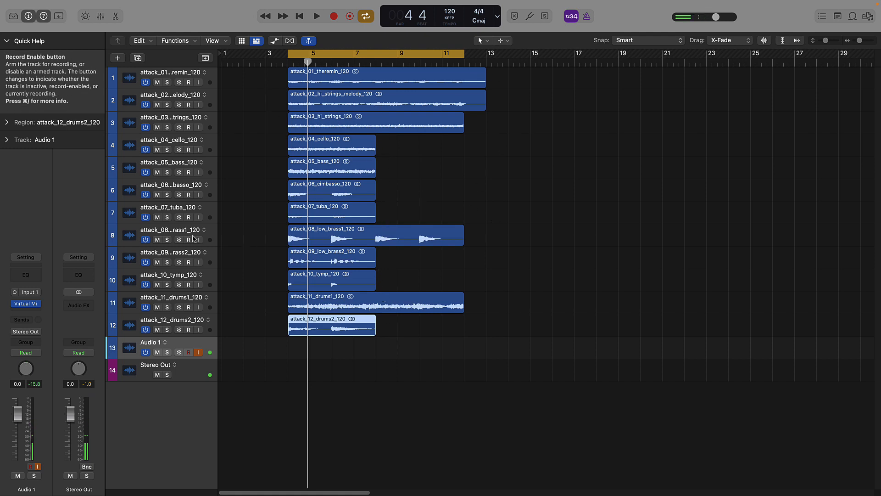
pyautogui.press('space')
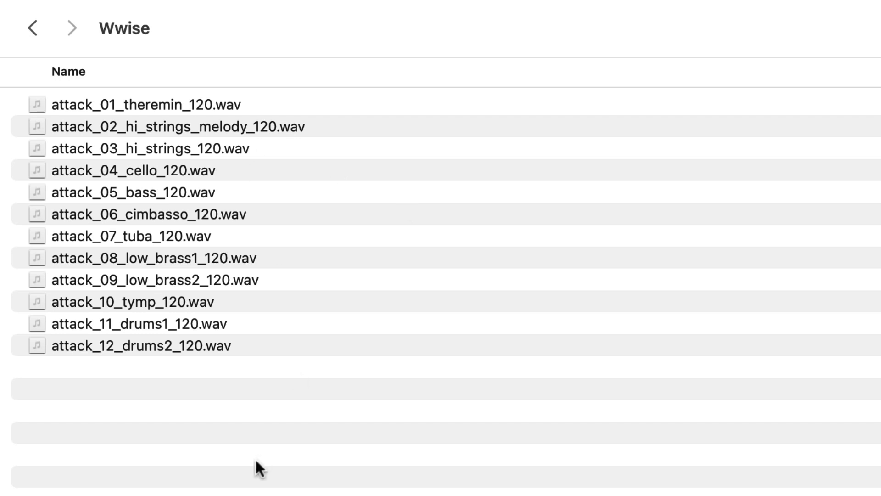
# Switch to Finder and review the stem files in the Wwise folder, starting with attack_01_theremin_120.wav
pyautogui.click(117, 106)
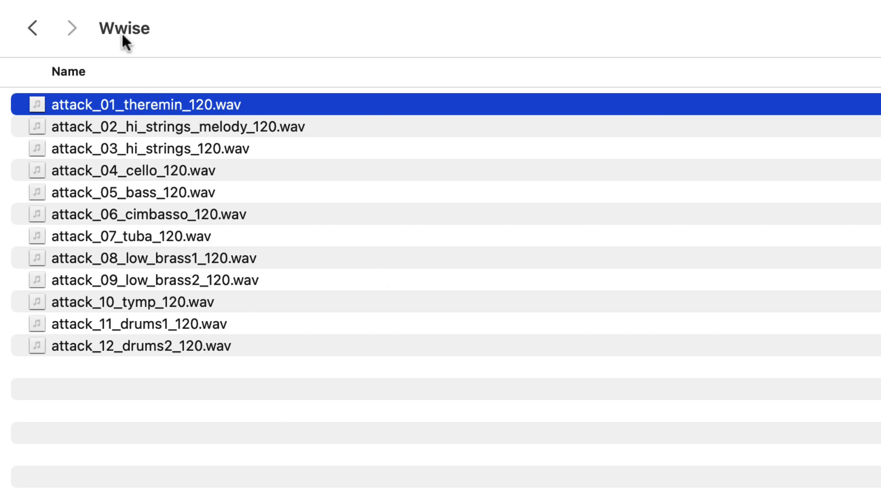
pyautogui.moveTo(121, 31)
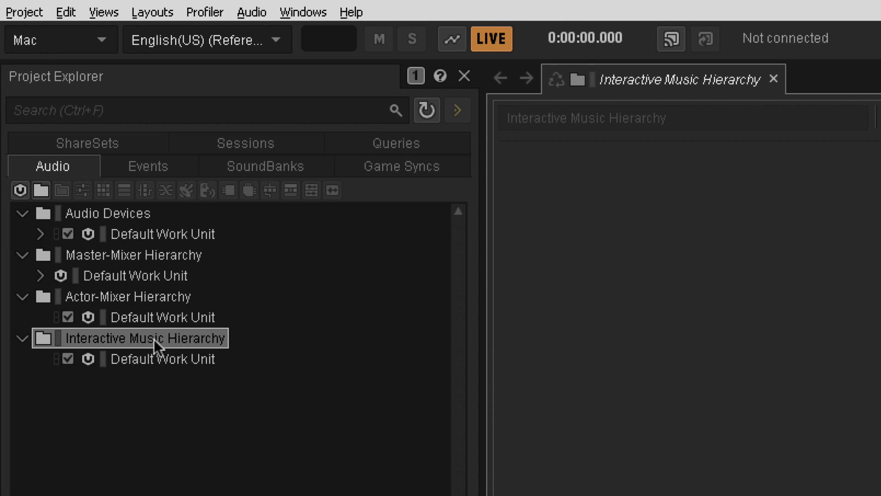
# Switch to Wwise and create a work unit named Music under the Interactive Music Hierarchy
pyautogui.click(20, 190)
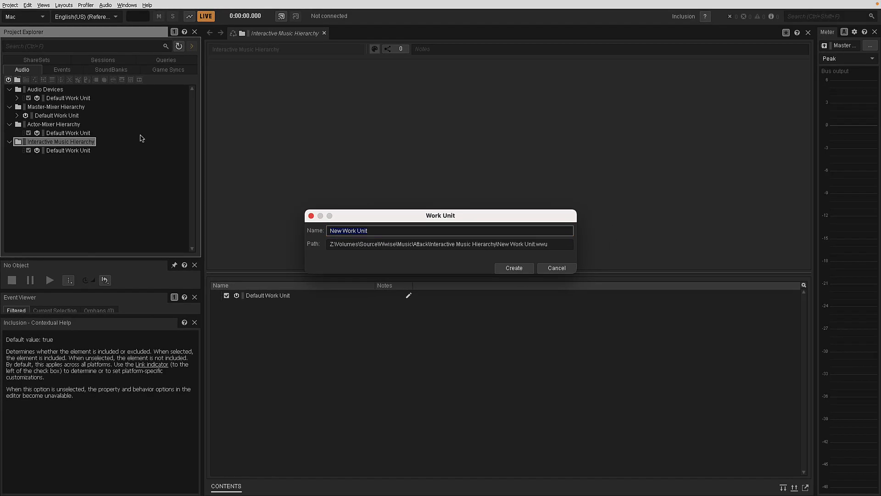
pyautogui.write('Music')
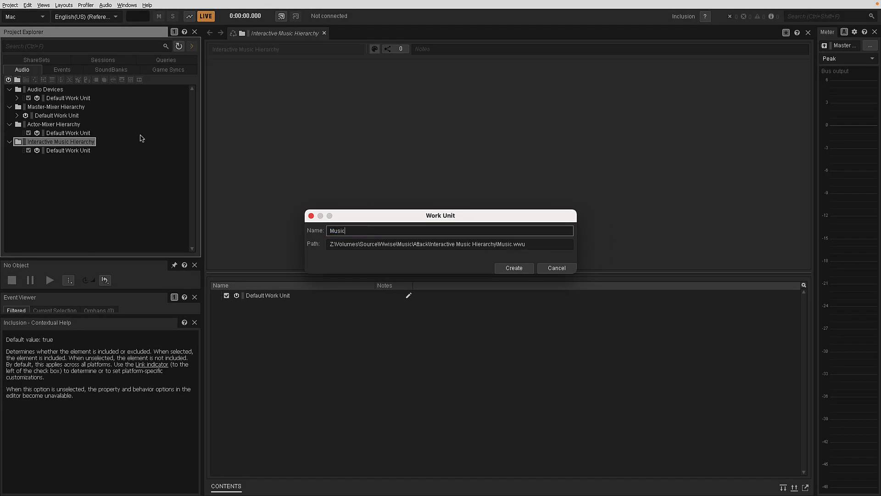
pyautogui.press('Return')
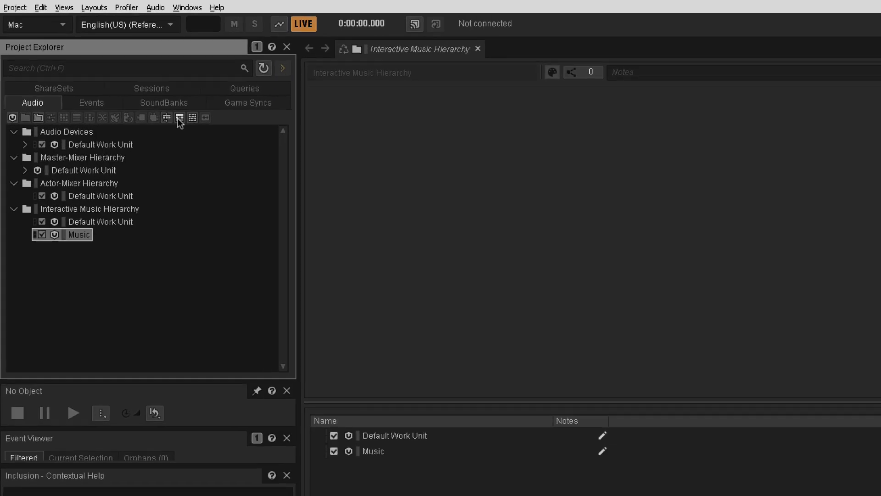
# Create a Music Playlist Container named Attack inside the Music work unit
pyautogui.click(200, 131)
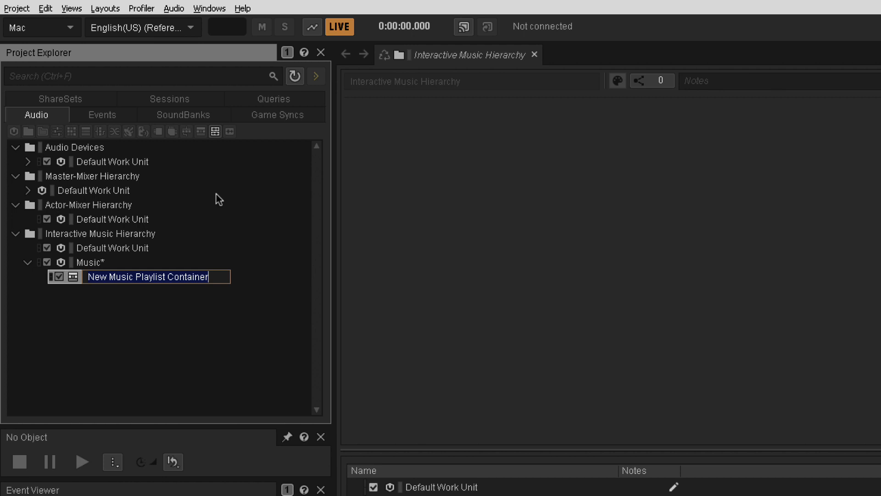
pyautogui.write('Atta')
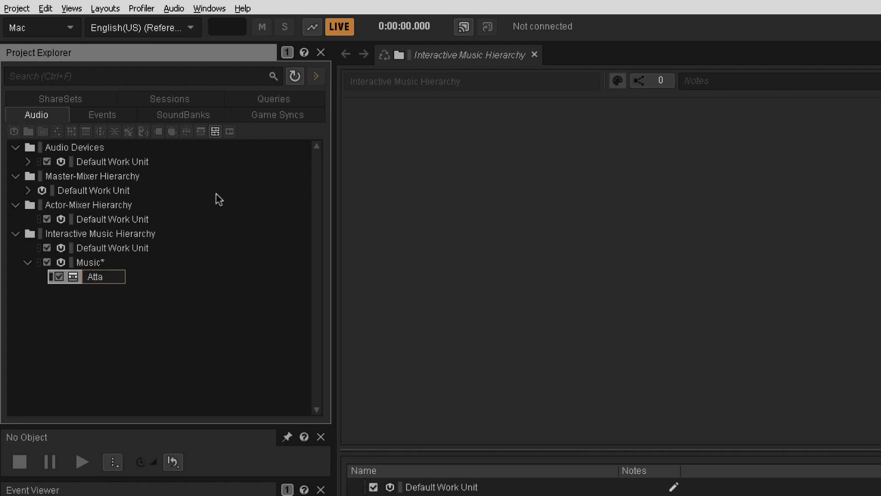
pyautogui.write('ck')
pyautogui.press('Return')
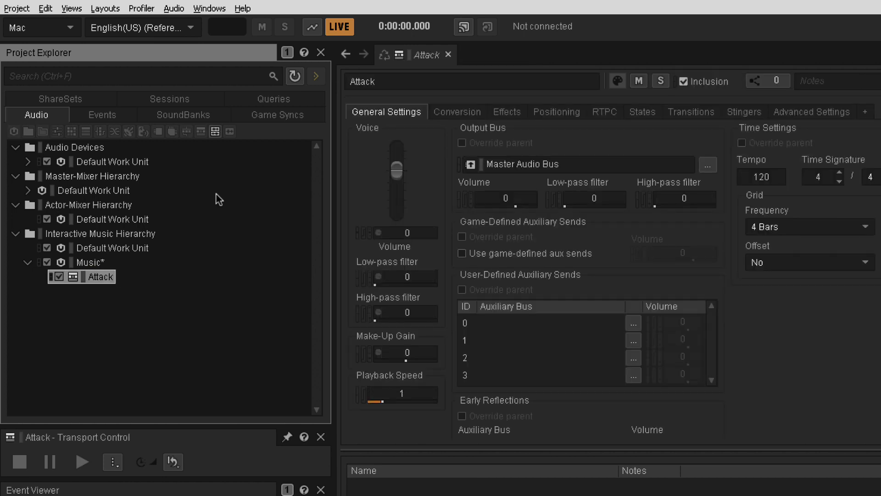
pyautogui.rightClick(100, 281)
pyautogui.click(141, 342)
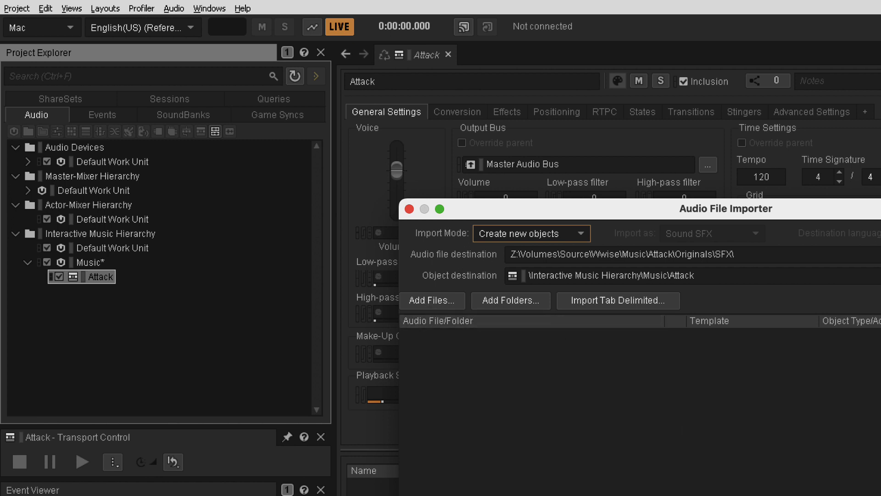
pyautogui.press('Escape')
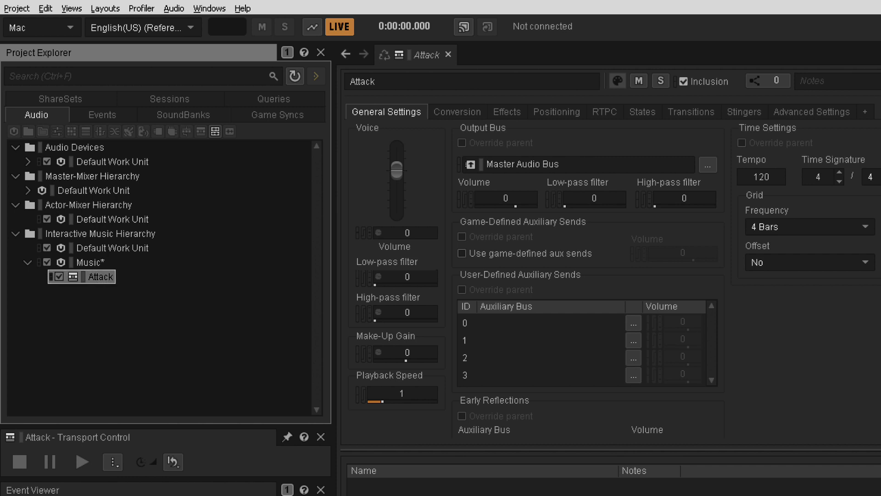
# Import the Wwise folder of stems into the Attack container as a Music Segment, with each WAV file as a Music Track
pyautogui.moveTo(1, 360); pyautogui.dragTo(92, 281)
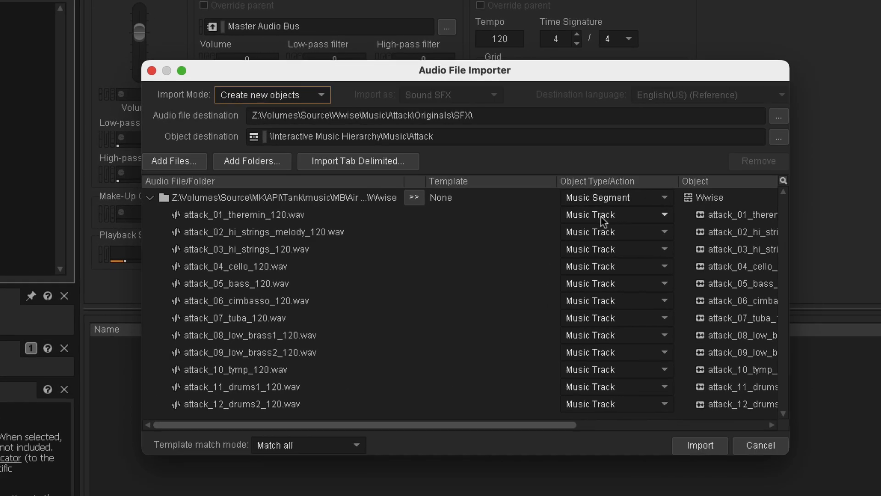
pyautogui.click(714, 450)
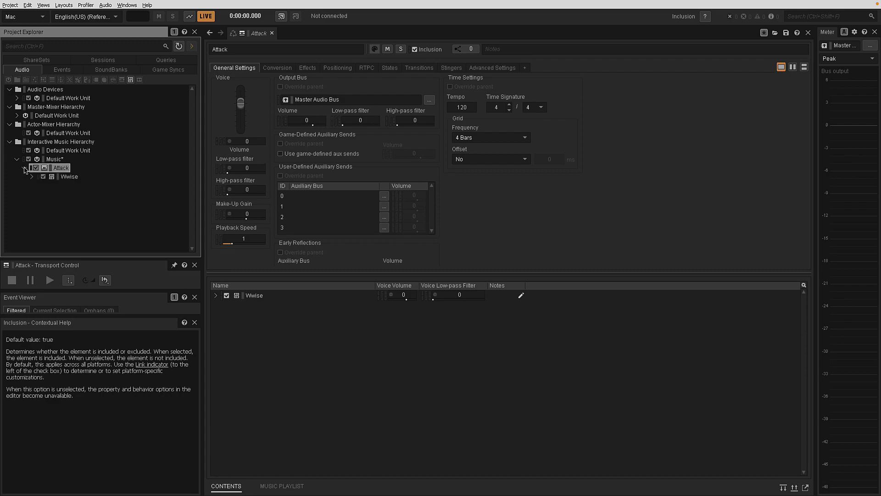
# Rename the imported Wwise music segment as Attack-A and check the tracks it contains
pyautogui.click(68, 179)
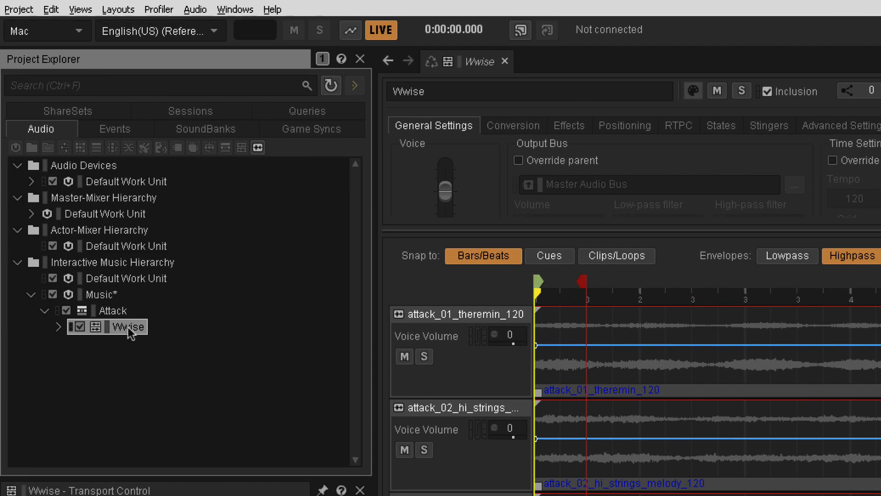
pyautogui.rightClick(70, 178)
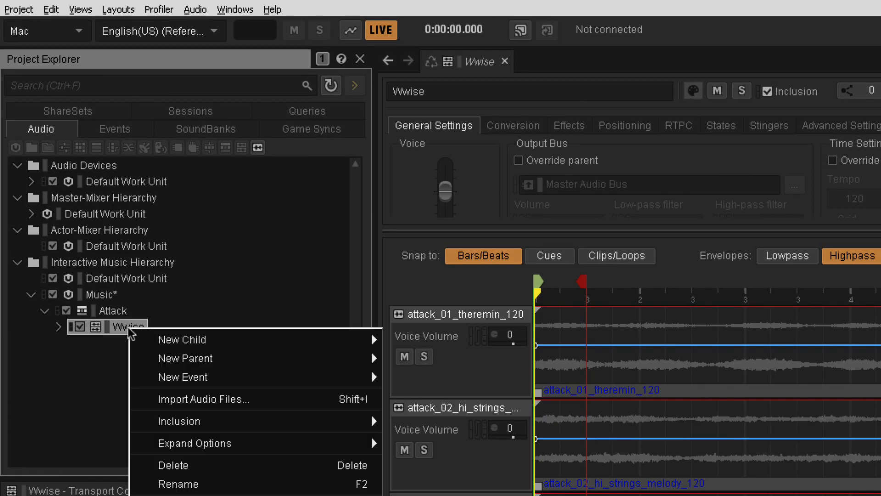
pyautogui.click(178, 484)
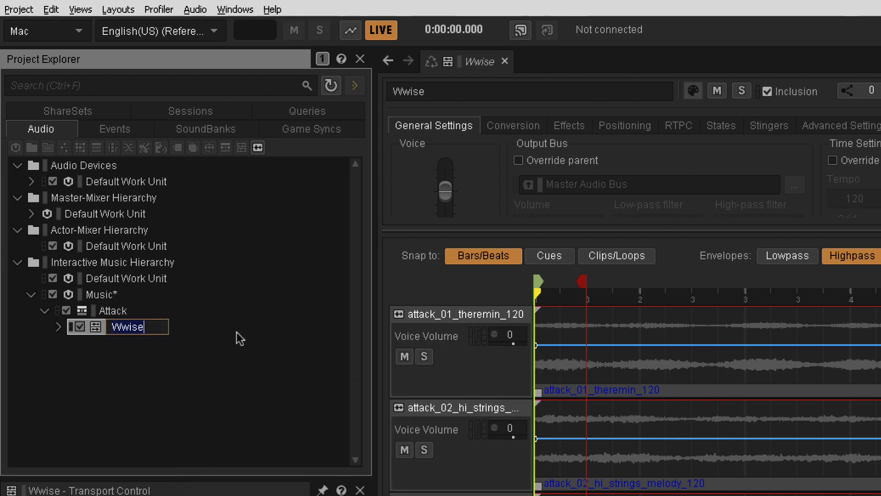
pyautogui.write('Attack-A')
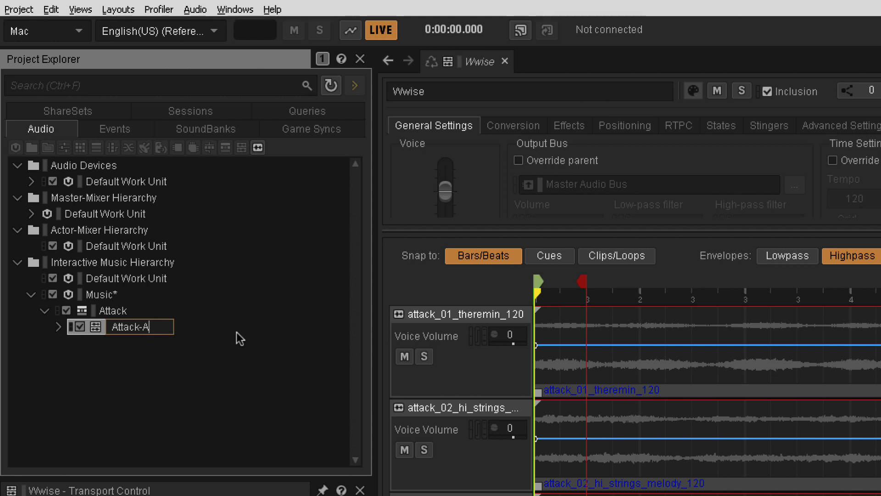
pyautogui.press('Return')
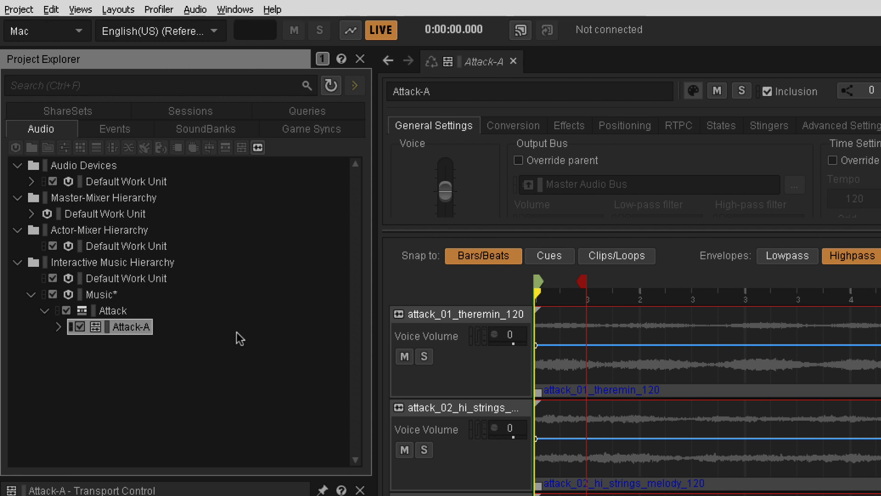
pyautogui.click(60, 324)
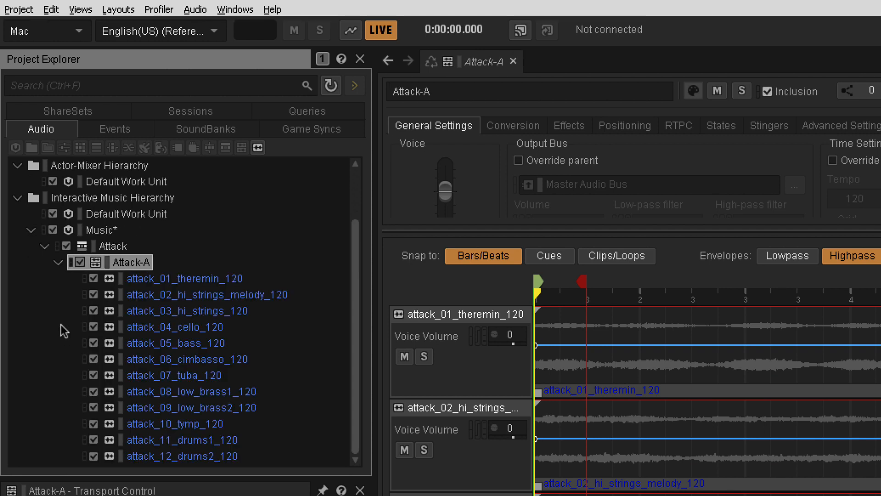
pyautogui.click(58, 263)
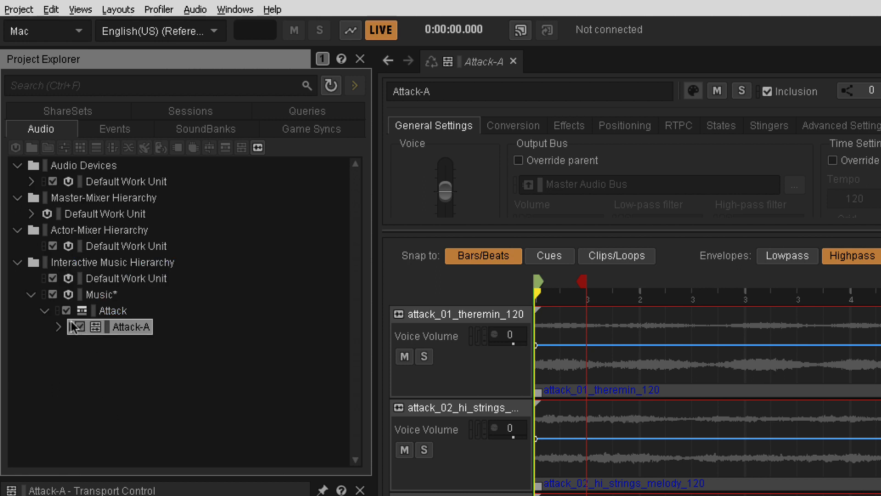
# Examine the tempo in the Attack playlist container's time settings
pyautogui.click(115, 312)
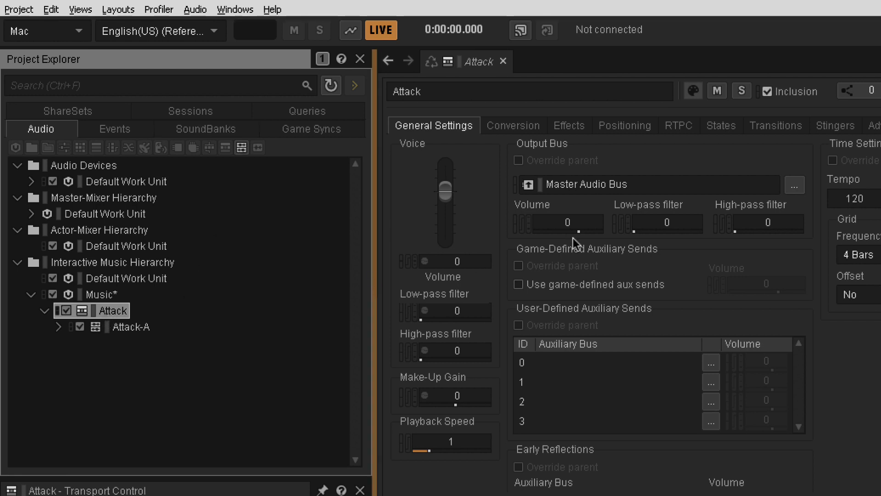
pyautogui.click(852, 199)
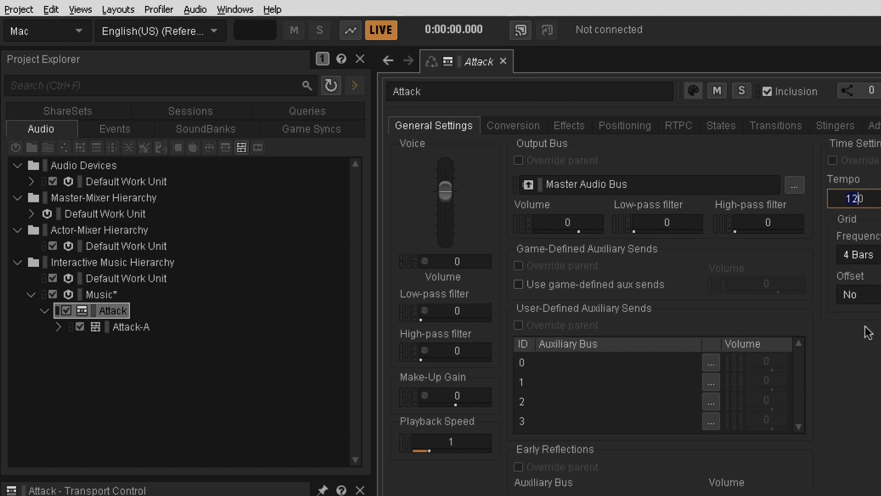
pyautogui.click(106, 308)
pyautogui.click(854, 198)
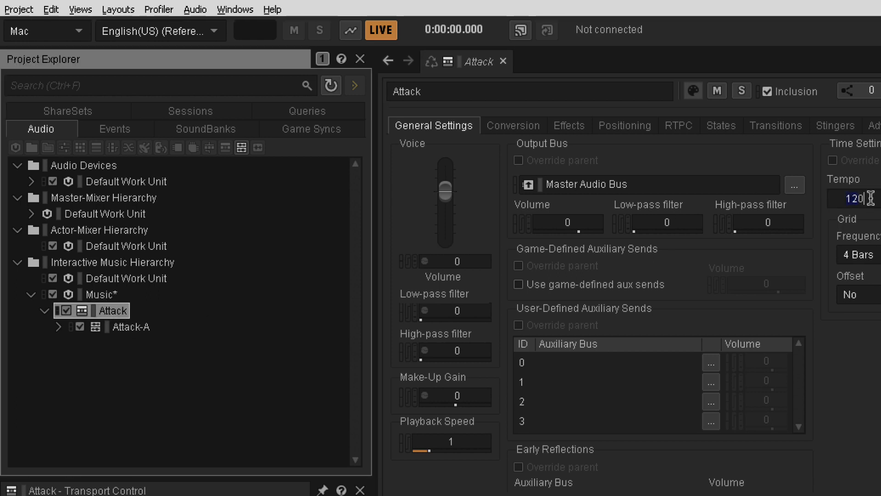
pyautogui.click(138, 327)
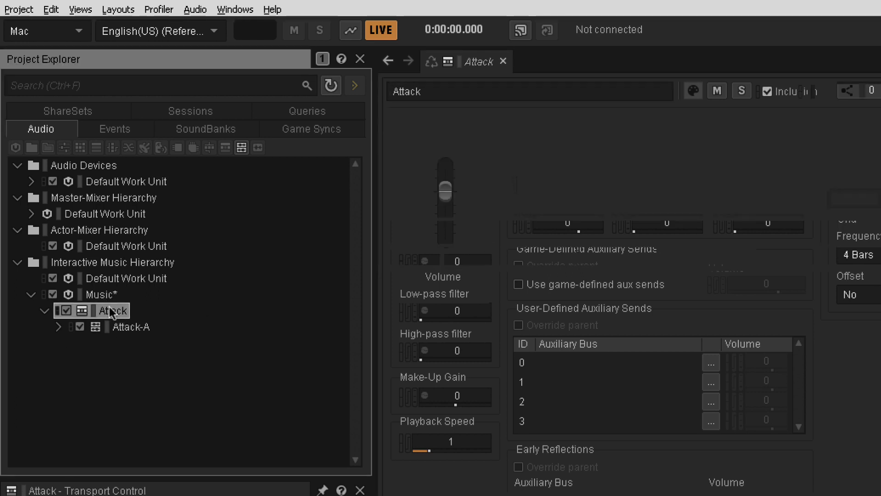
# Add the Attack-A segment to the Attack container's music playlist and set the Sequence Continuous group's loop count to Infinite
pyautogui.click(108, 310)
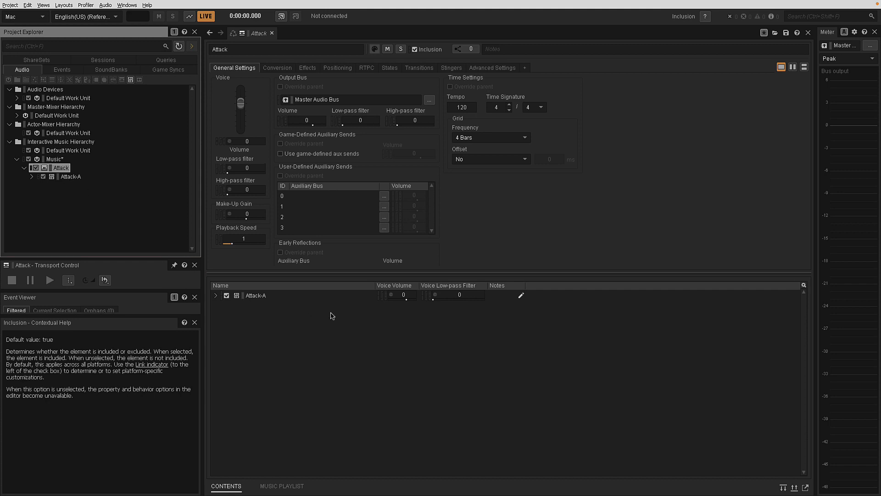
pyautogui.click(281, 486)
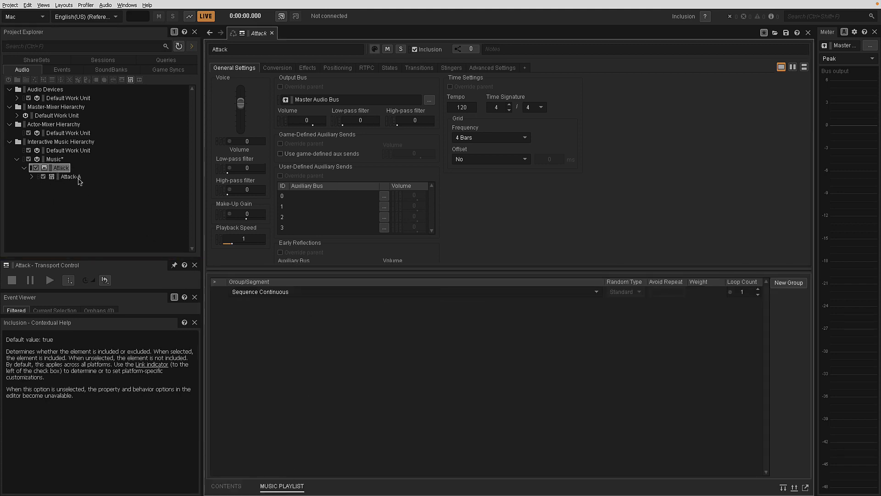
pyautogui.moveTo(69, 178); pyautogui.dragTo(281, 305)
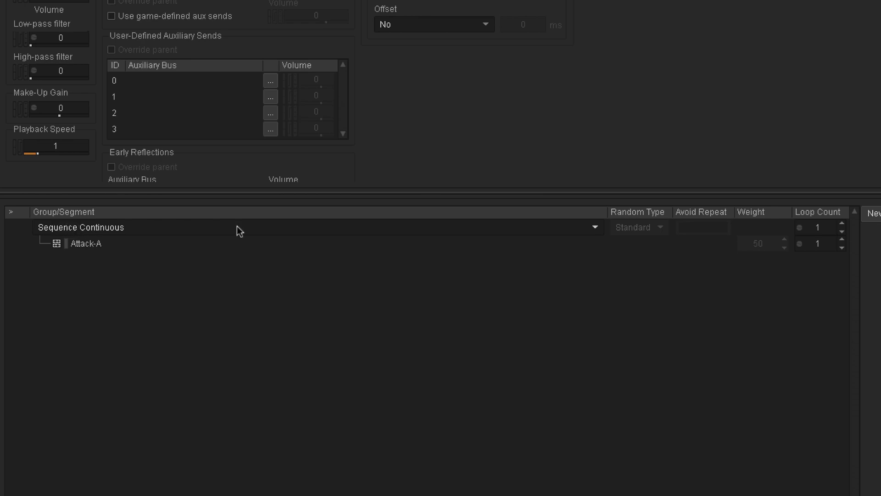
pyautogui.click(842, 231)
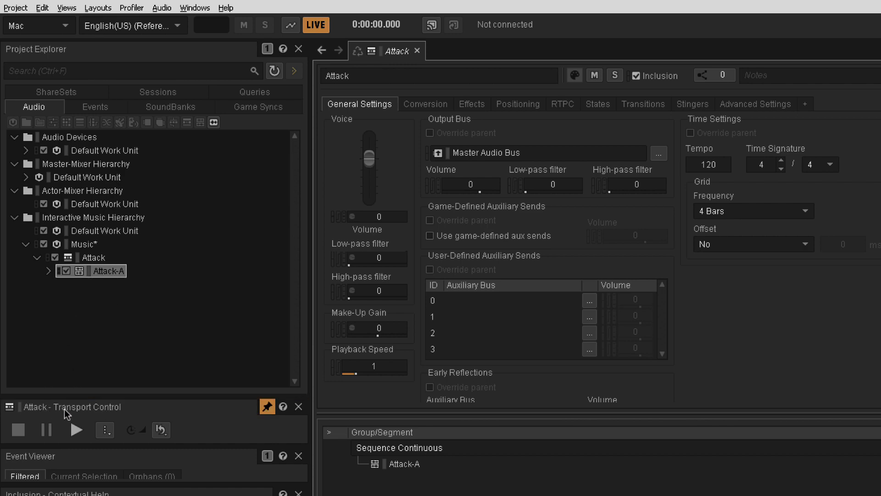
# Open the Attack-A segment and examine its track list and its timeline in the Music Segment editor
pyautogui.click(89, 257)
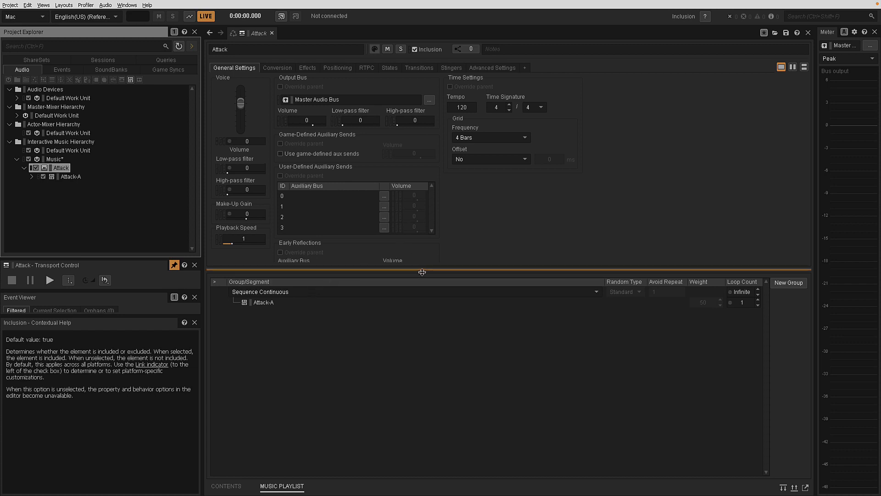
pyautogui.click(68, 177)
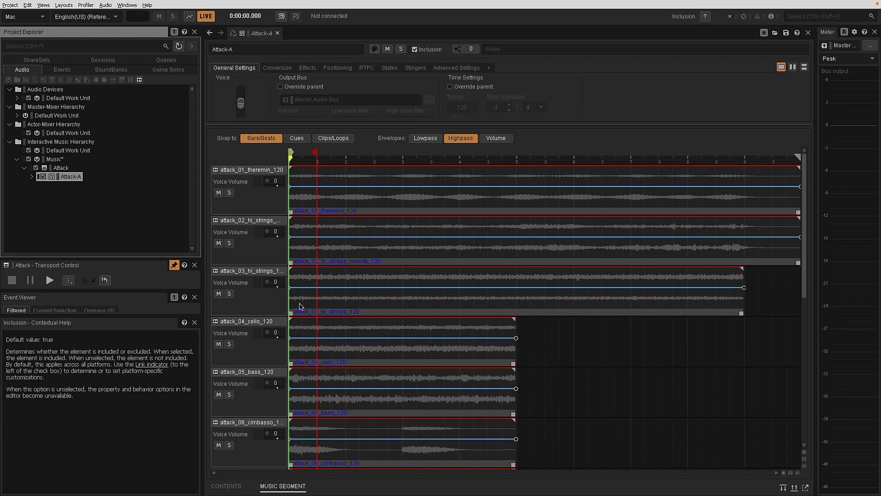
pyautogui.click(225, 487)
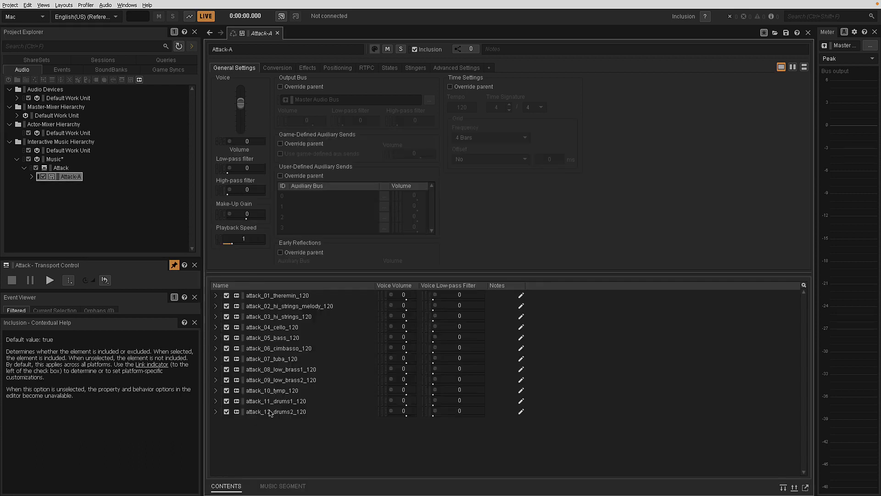
pyautogui.click(281, 488)
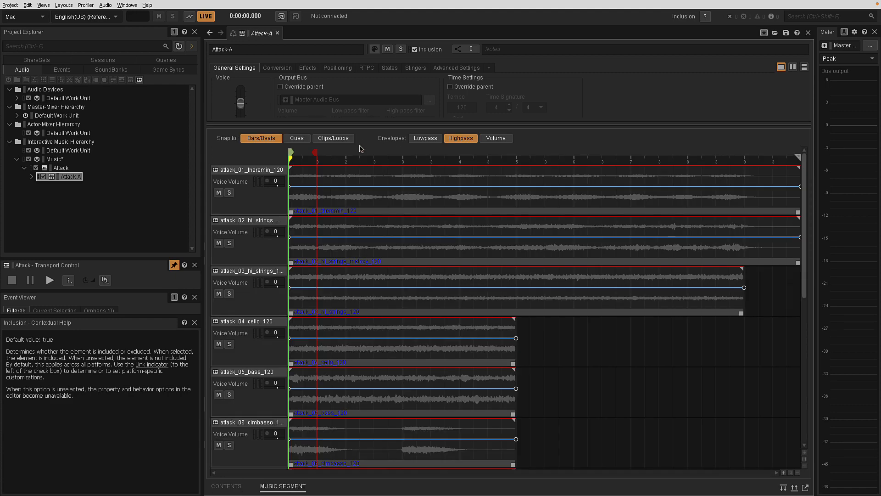
# Enlarge the track area of the Attack-A segment slightly and hide the Highpass envelopes
pyautogui.moveTo(362, 125); pyautogui.dragTo(362, 116)
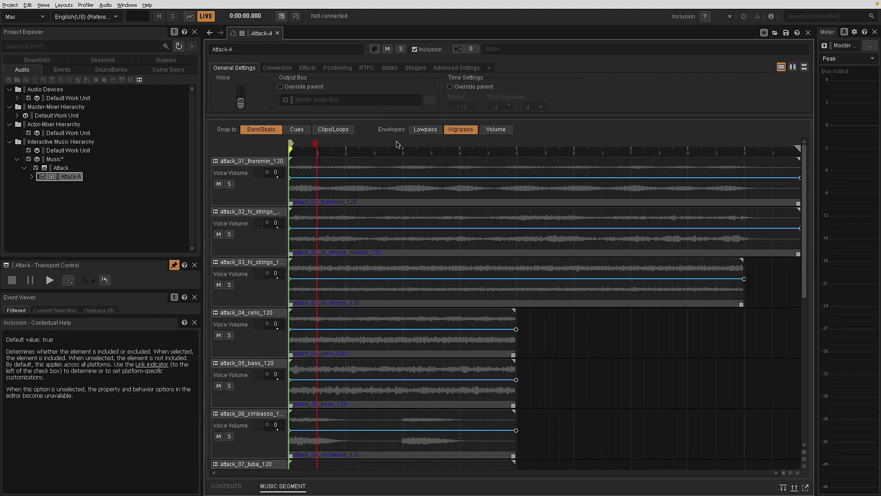
pyautogui.moveTo(803, 202); pyautogui.dragTo(805, 391)
pyautogui.moveTo(804, 432); pyautogui.dragTo(803, 288)
pyautogui.click(460, 130)
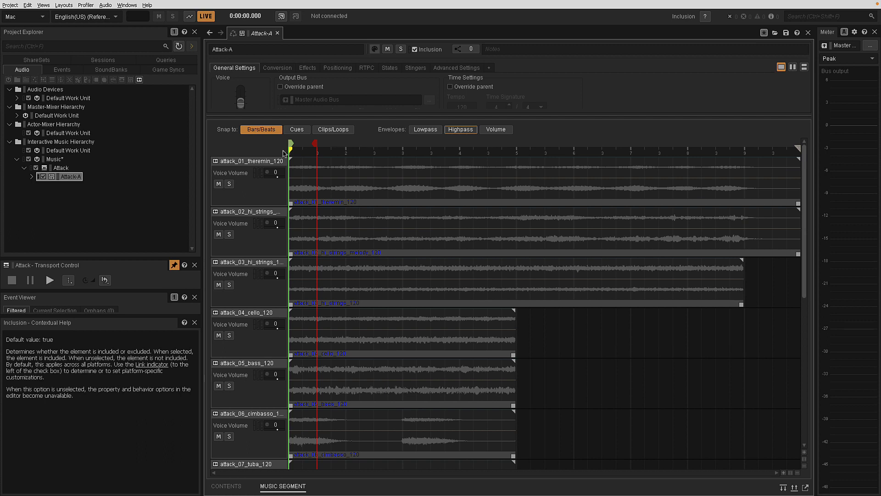
# Place the play cursor at the end of the attack_03_hi_strings_120 clip, snapped to bars and beats
pyautogui.click(257, 132)
pyautogui.rightClick(340, 154)
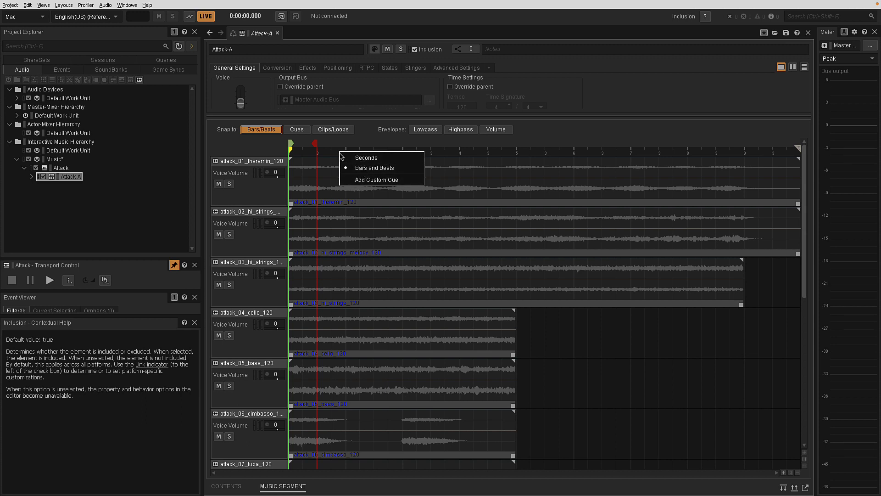
pyautogui.click(458, 152)
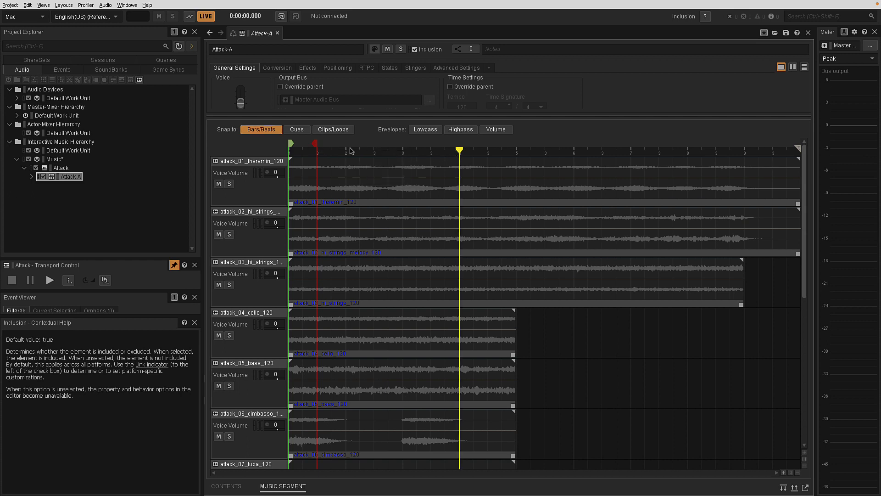
pyautogui.moveTo(460, 149)
pyautogui.mouseDown()
pyautogui.moveTo(544, 176)
pyautogui.moveTo(749, 201)
pyautogui.mouseUp()
pyautogui.moveTo(748, 152); pyautogui.dragTo(745, 152)
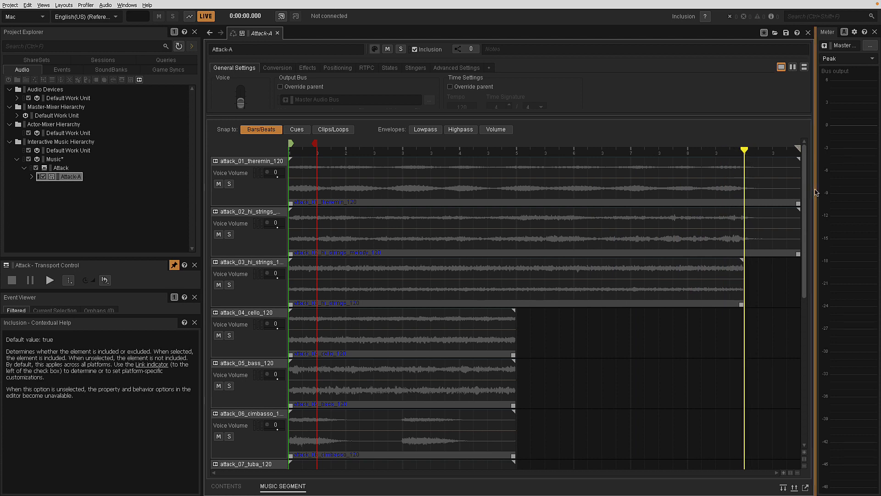
# Extend the cello, bass, cimbasso and tuba clips together so they loop up to the play cursor
pyautogui.moveTo(806, 187); pyautogui.dragTo(808, 252)
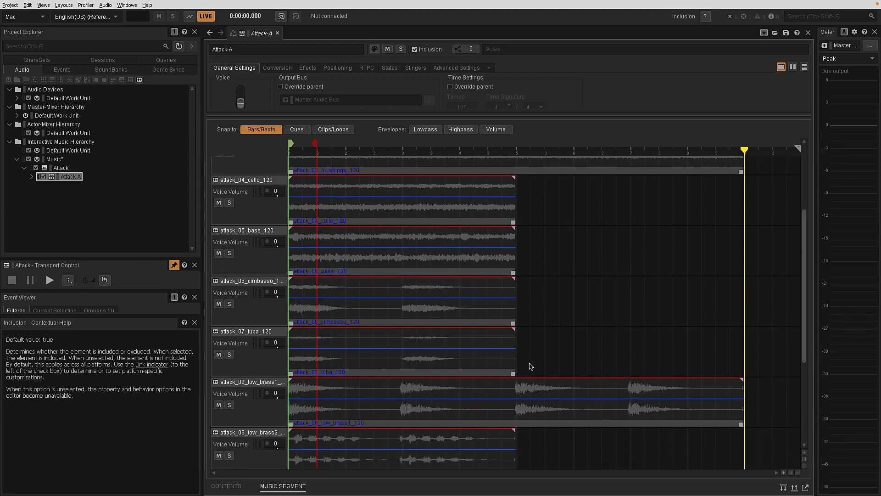
pyautogui.moveTo(531, 366); pyautogui.dragTo(459, 202)
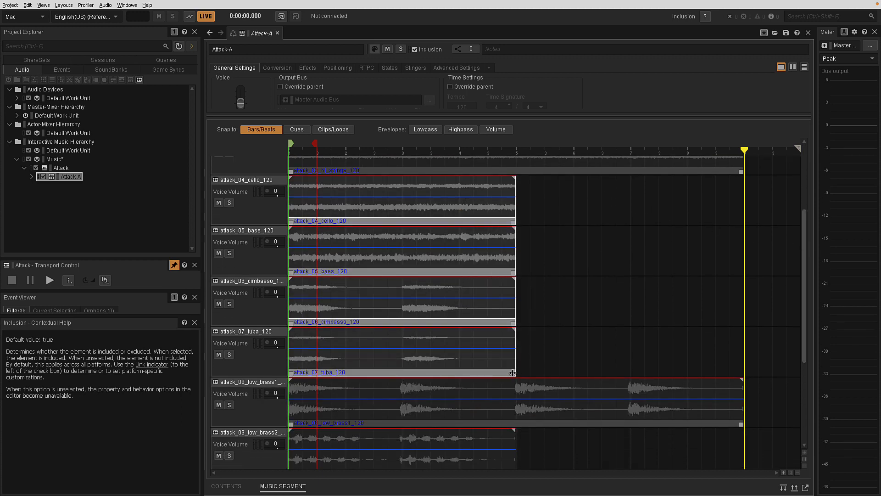
pyautogui.moveTo(512, 372); pyautogui.dragTo(742, 384)
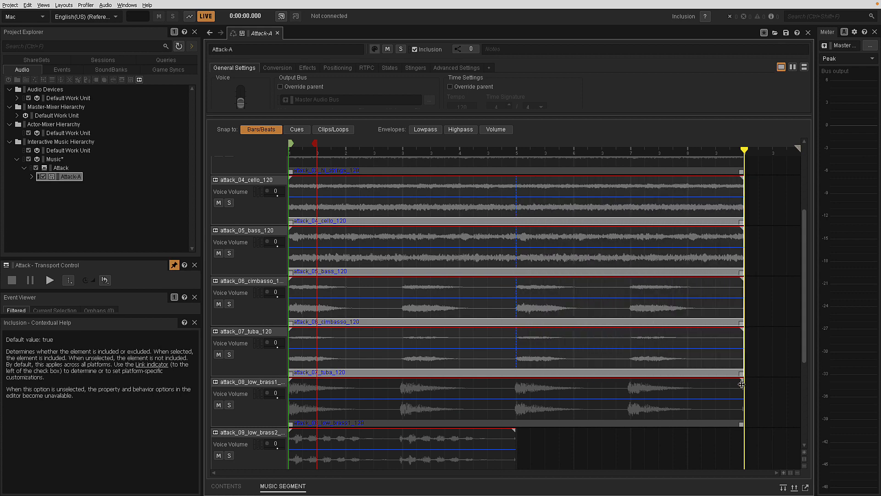
# Extend the low_brass2, tymp and drums2 clips so they loop up to the play cursor
pyautogui.moveTo(804, 267); pyautogui.dragTo(766, 421)
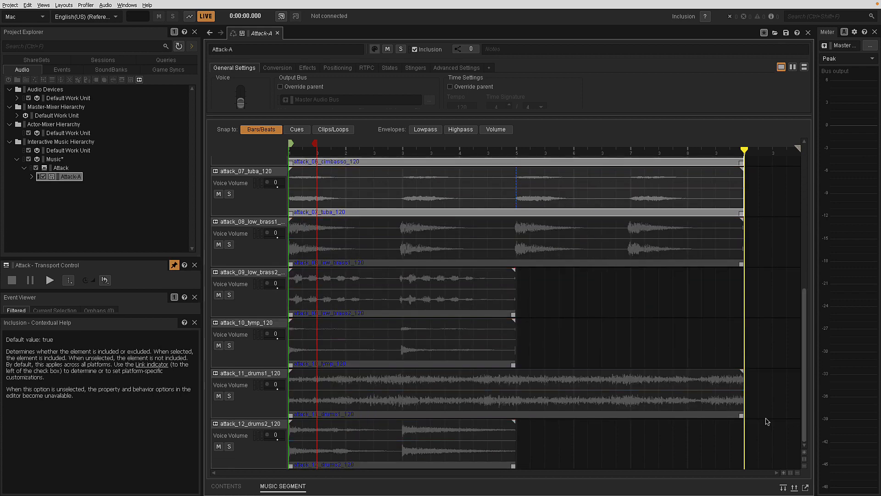
pyautogui.moveTo(528, 361); pyautogui.dragTo(479, 286)
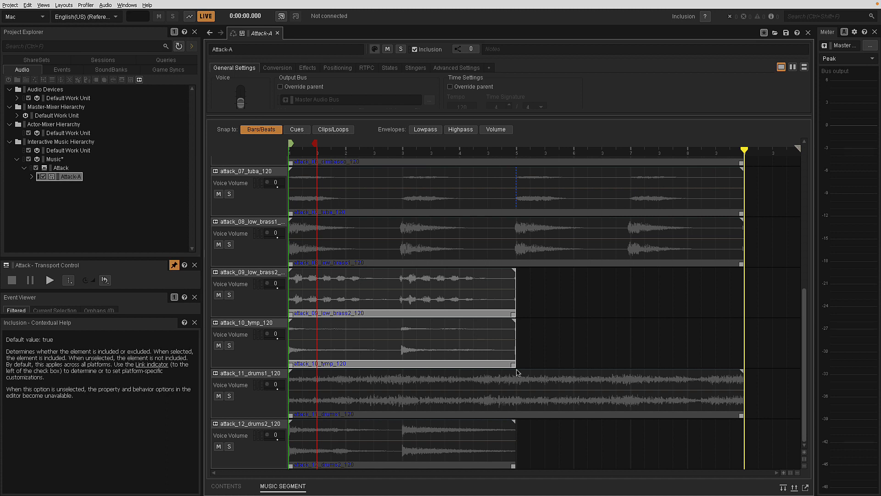
pyautogui.moveTo(514, 364); pyautogui.dragTo(743, 367)
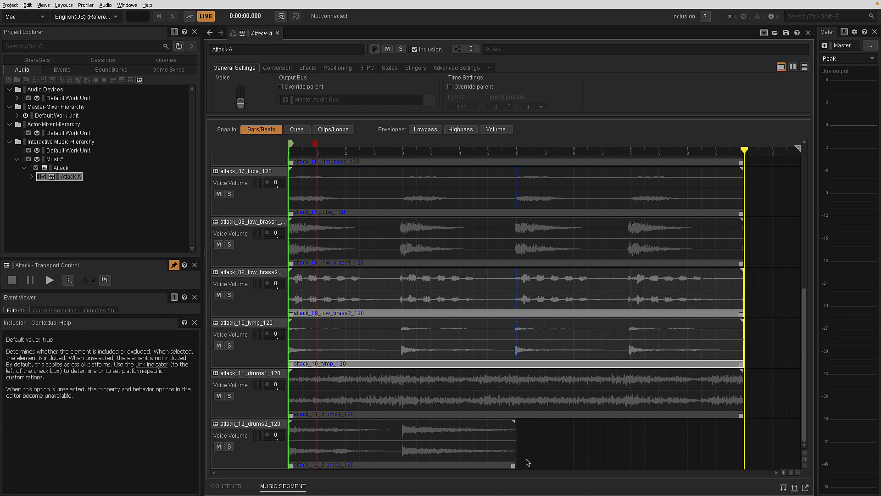
pyautogui.moveTo(513, 466); pyautogui.dragTo(742, 465)
pyautogui.scroll(6, 802, 436)
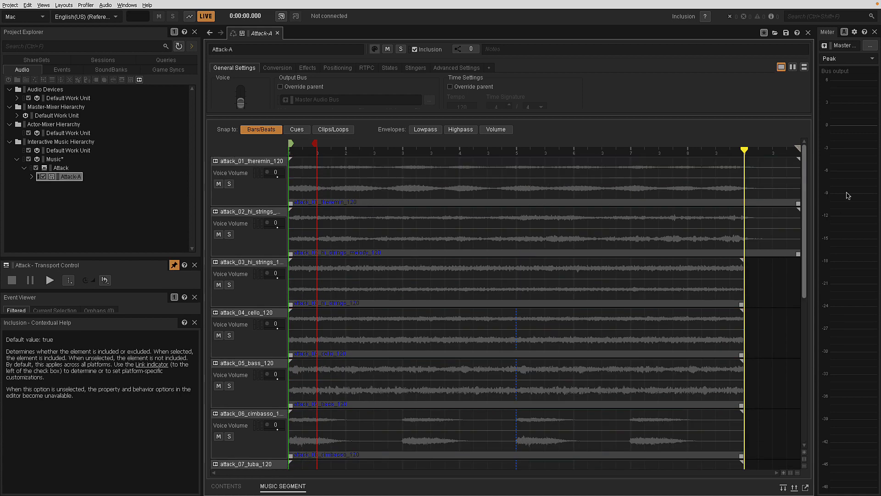
# Lower the Attack container's voice volume to about -13 dB and audition the playlist
pyautogui.click(61, 168)
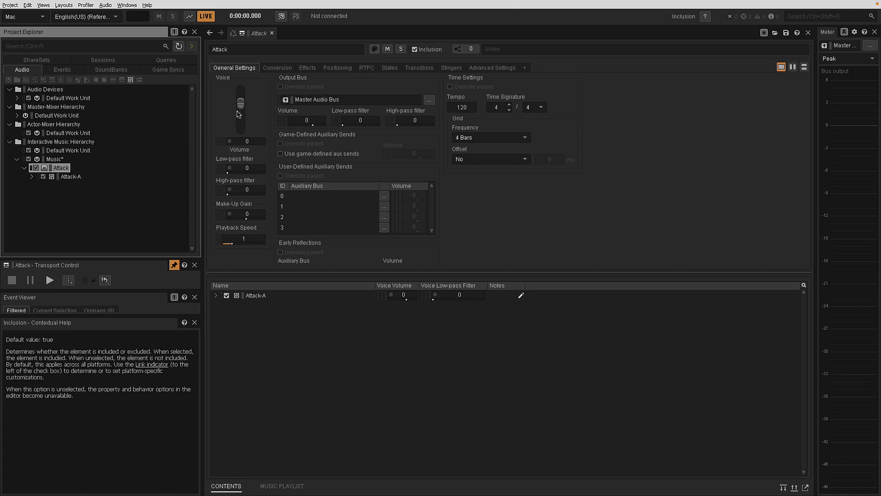
pyautogui.moveTo(239, 115); pyautogui.dragTo(241, 118)
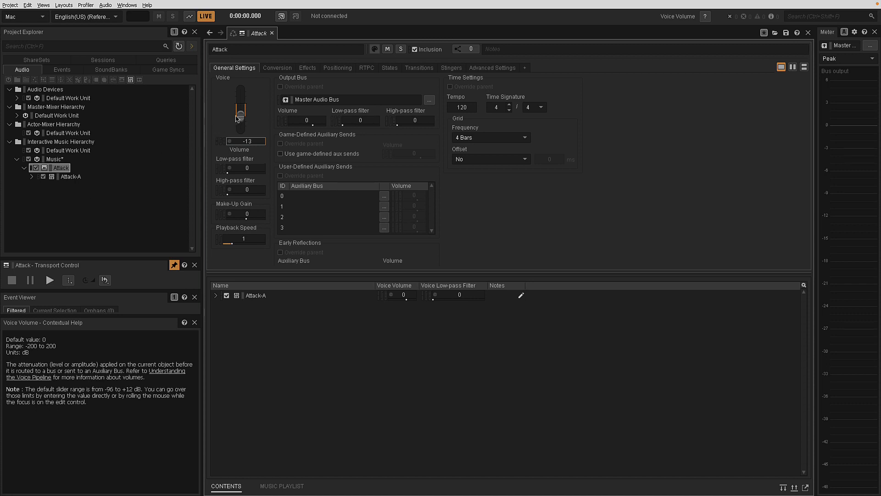
pyautogui.moveTo(241, 117); pyautogui.dragTo(241, 115)
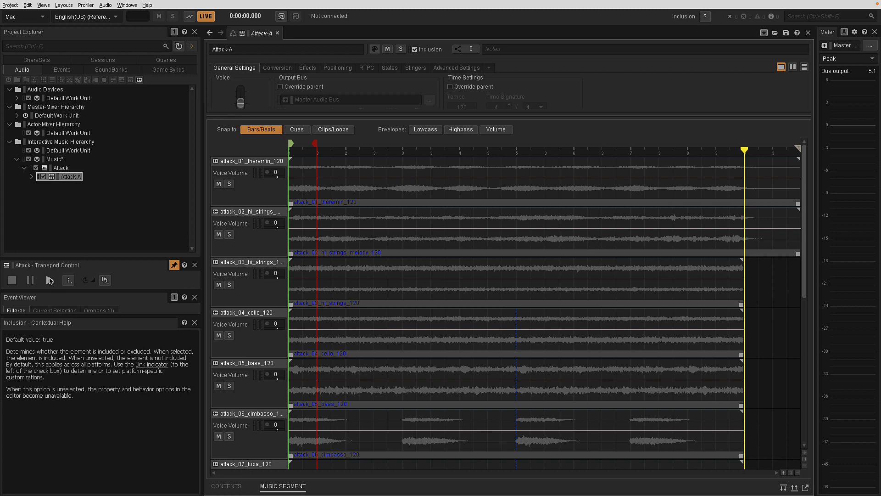
pyautogui.click(50, 281)
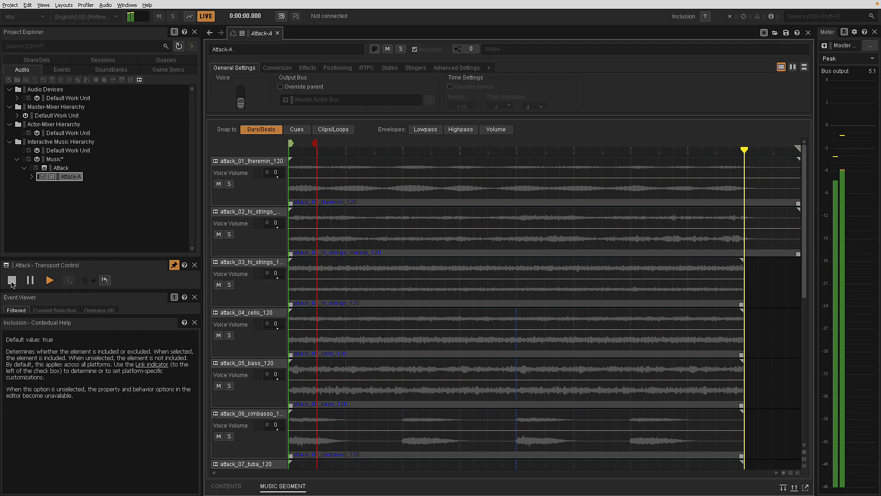
pyautogui.press('space')
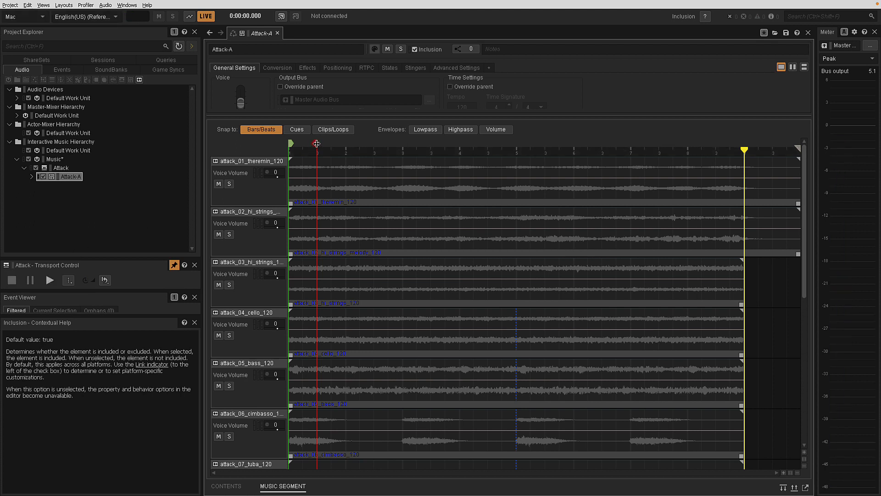
# Move the Attack-A segment's exit cue to the play cursor and audition the looping playlist
pyautogui.moveTo(317, 144)
pyautogui.mouseDown()
pyautogui.moveTo(679, 168)
pyautogui.moveTo(744, 184)
pyautogui.mouseUp()
pyautogui.rightClick(420, 145)
pyautogui.click(420, 145)
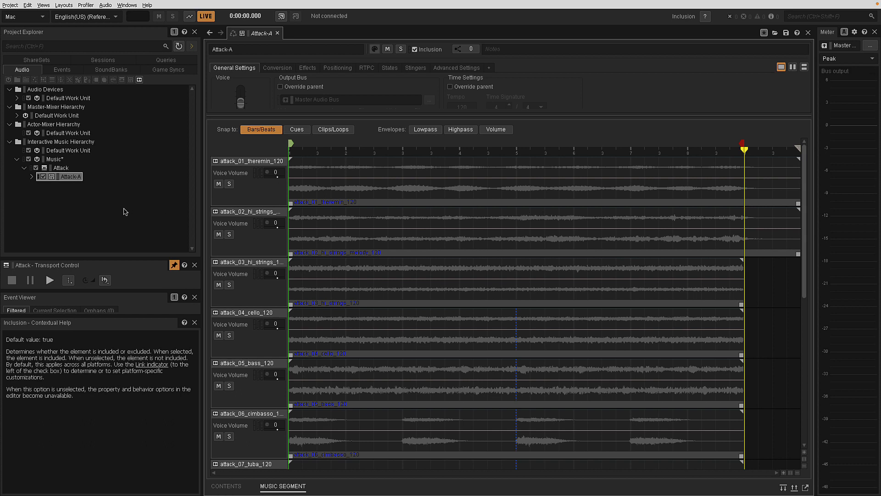
pyautogui.click(49, 281)
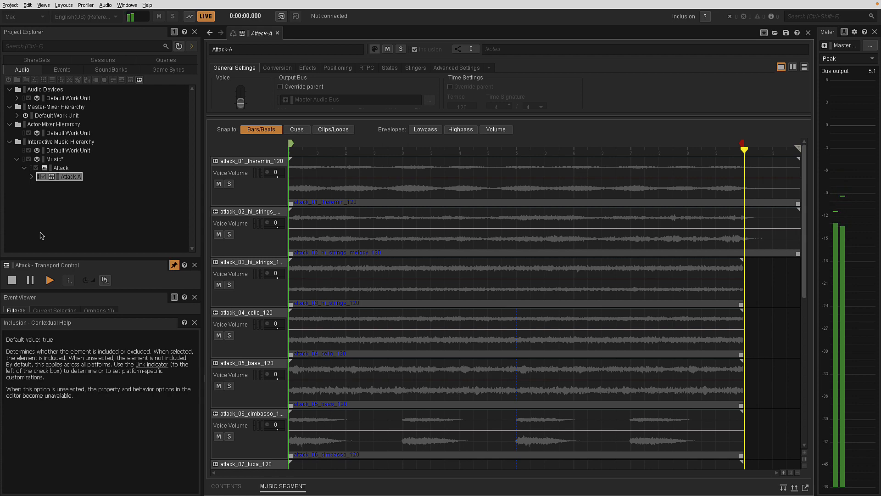
pyautogui.click(12, 280)
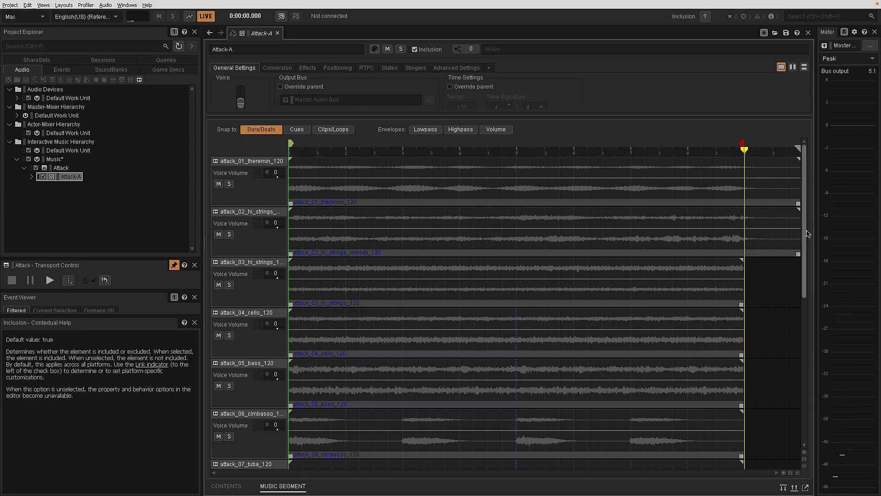
# Select the theremin and hi_strings_melody clips and compare the clip ends of all tracks with the exit cue
pyautogui.moveTo(804, 242); pyautogui.dragTo(773, 156)
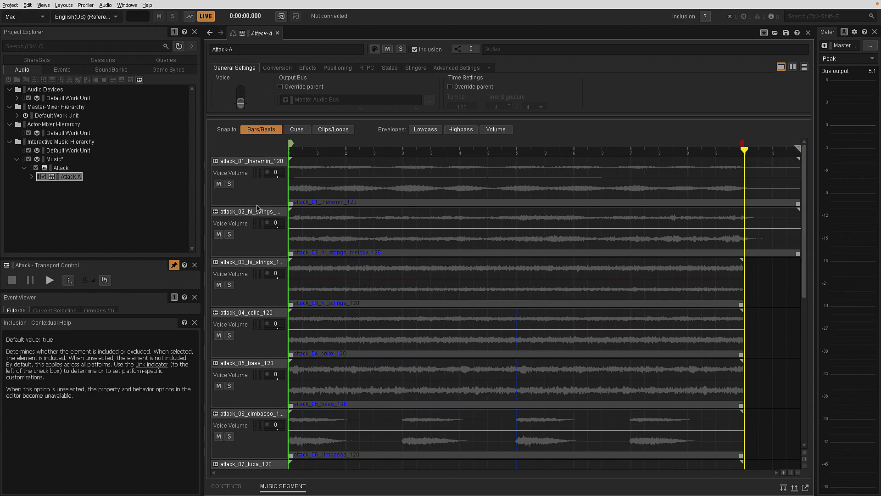
pyautogui.moveTo(227, 191); pyautogui.dragTo(798, 262)
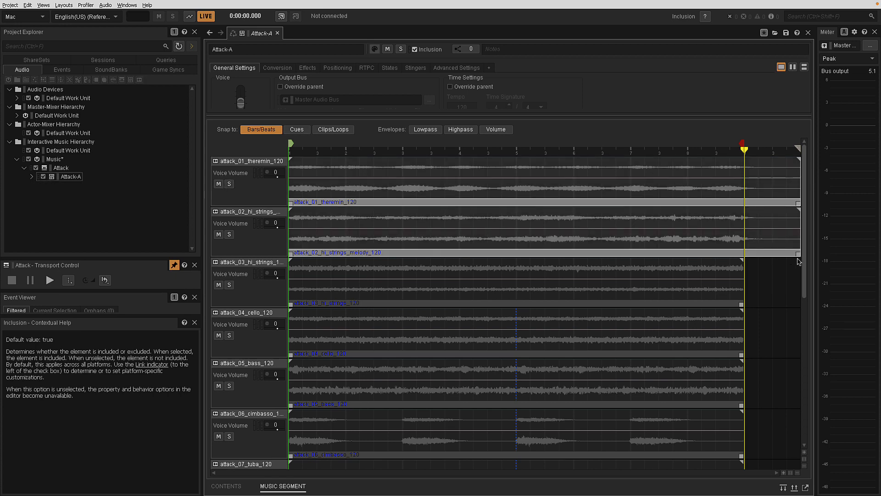
pyautogui.scroll(-6, 807, 294)
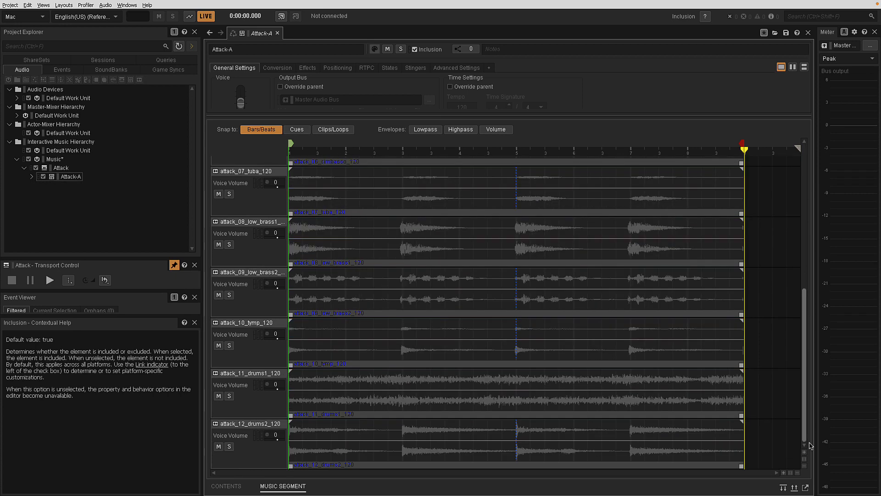
pyautogui.scroll(6, 807, 339)
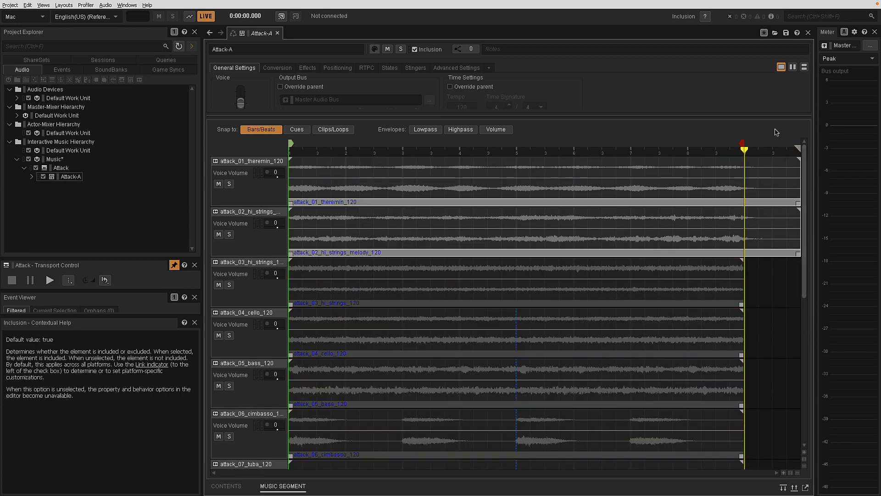
# Change the track type of attack_01_theremin_120 to Random Step
pyautogui.click(244, 165)
pyautogui.rightClick(245, 165)
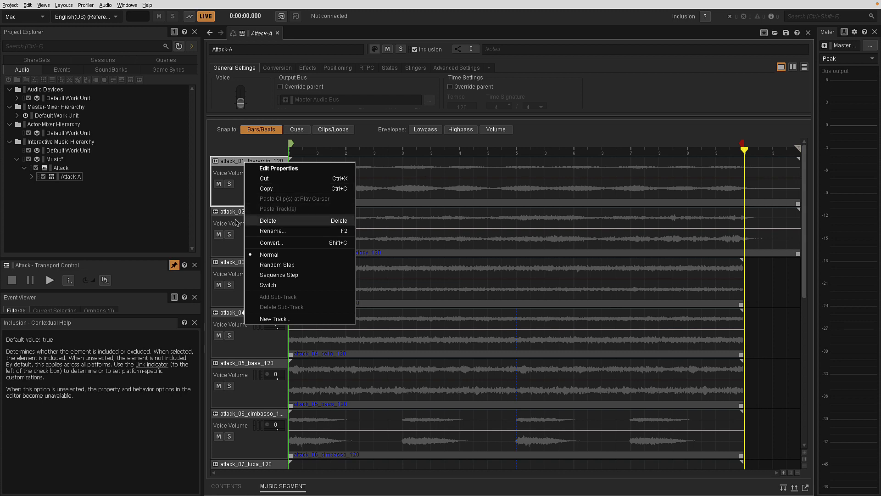
pyautogui.click(313, 266)
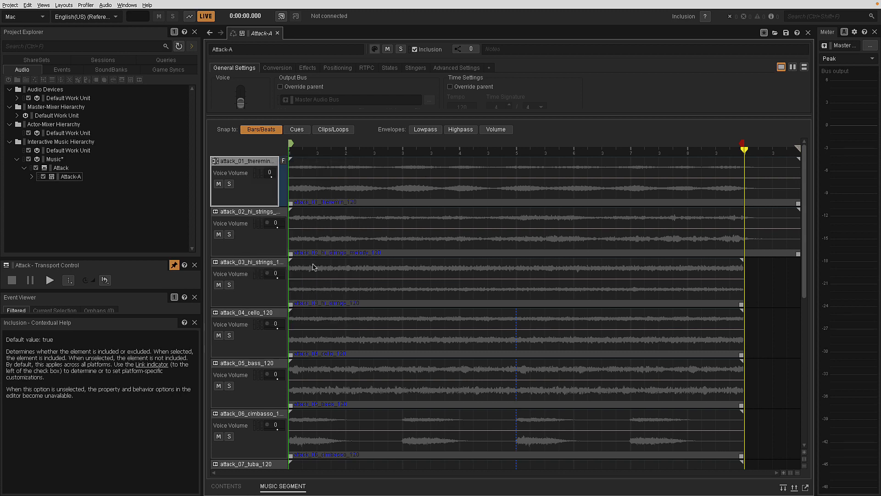
pyautogui.rightClick(242, 162)
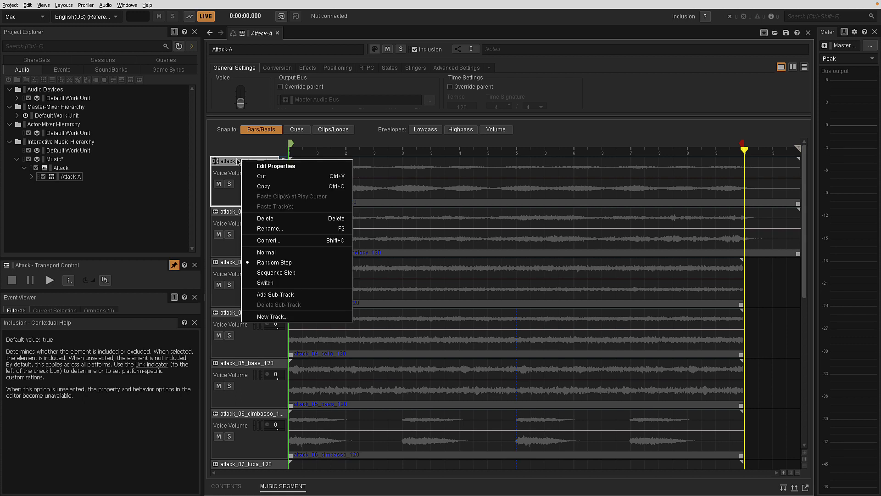
pyautogui.click(237, 162)
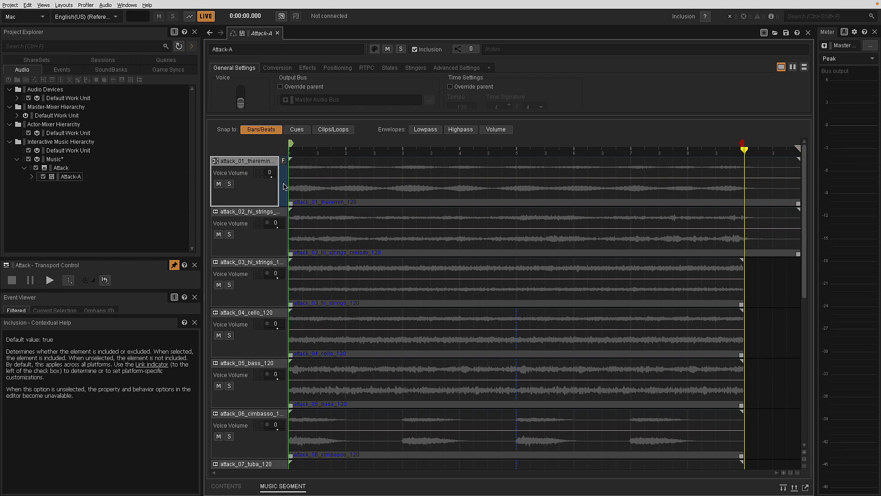
# Add four empty sub-tracks to the attack_01_theremin_120 track
pyautogui.rightClick(240, 160)
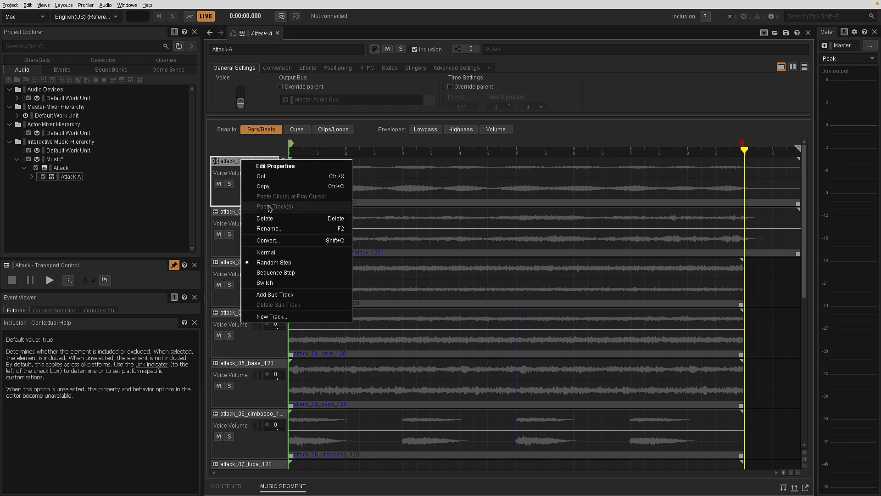
pyautogui.click(275, 294)
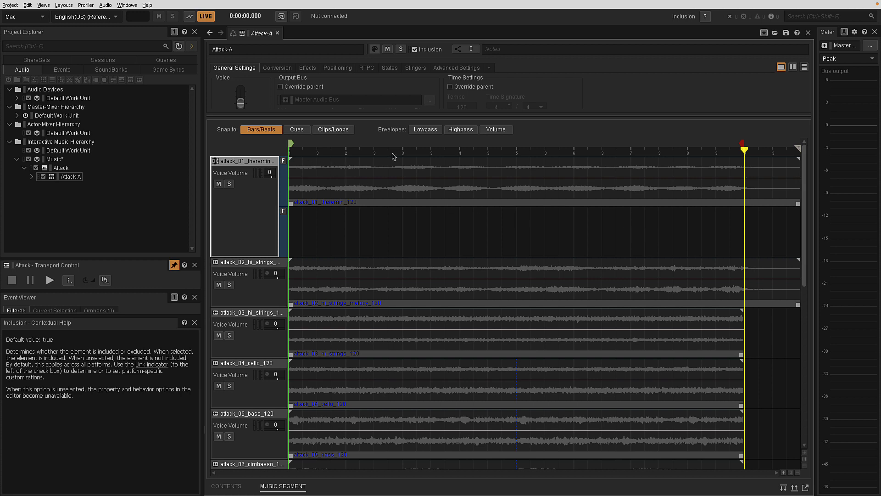
pyautogui.rightClick(239, 163)
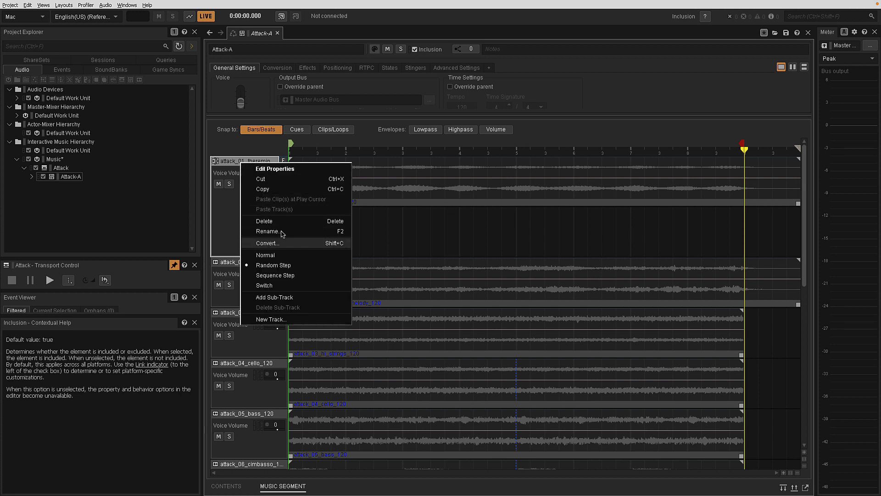
pyautogui.click(294, 298)
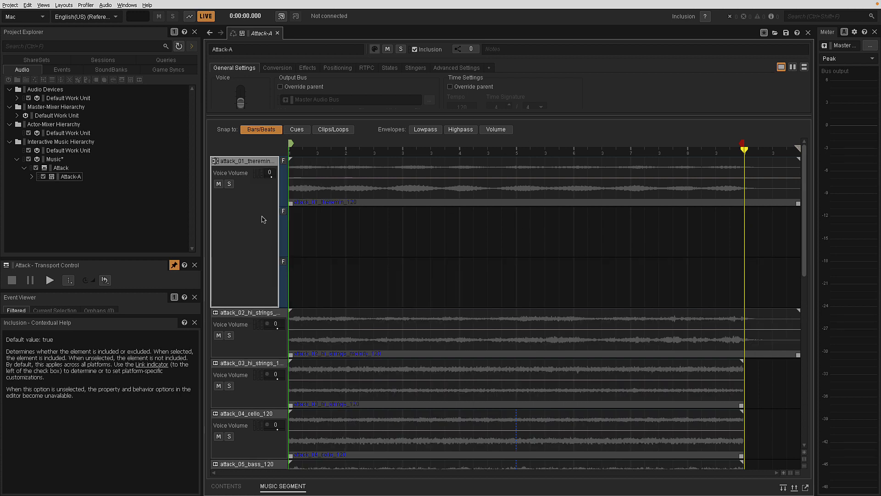
pyautogui.rightClick(251, 164)
pyautogui.click(289, 296)
pyautogui.rightClick(245, 163)
pyautogui.click(310, 297)
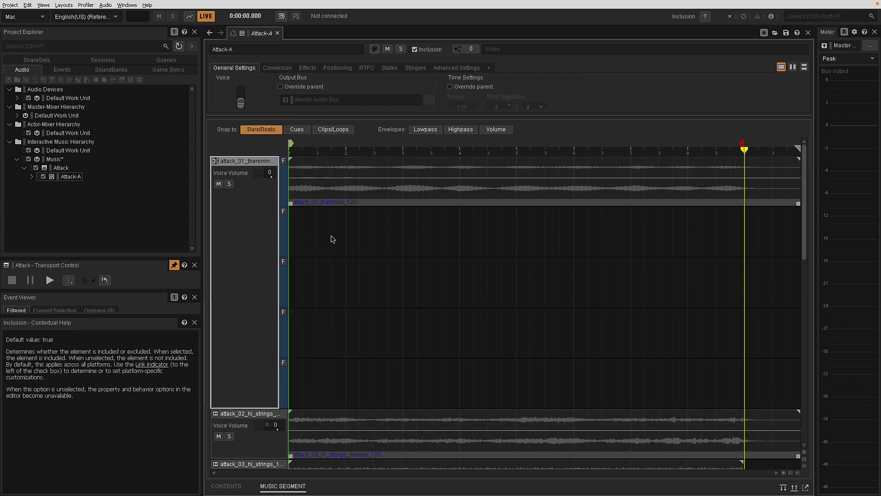
# Paste a copy of the attack_01_theremin_120 clip at the segment start on the theremin track's second sub-track
pyautogui.click(334, 204)
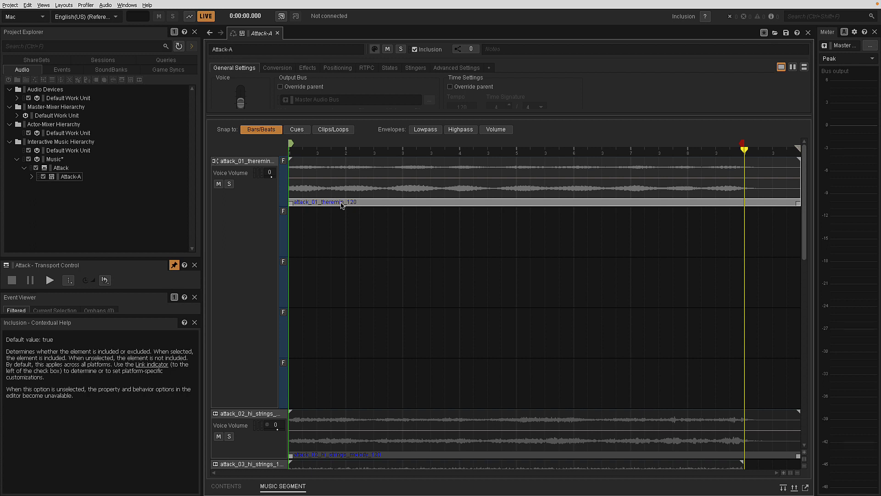
pyautogui.moveTo(743, 148); pyautogui.dragTo(203, 178)
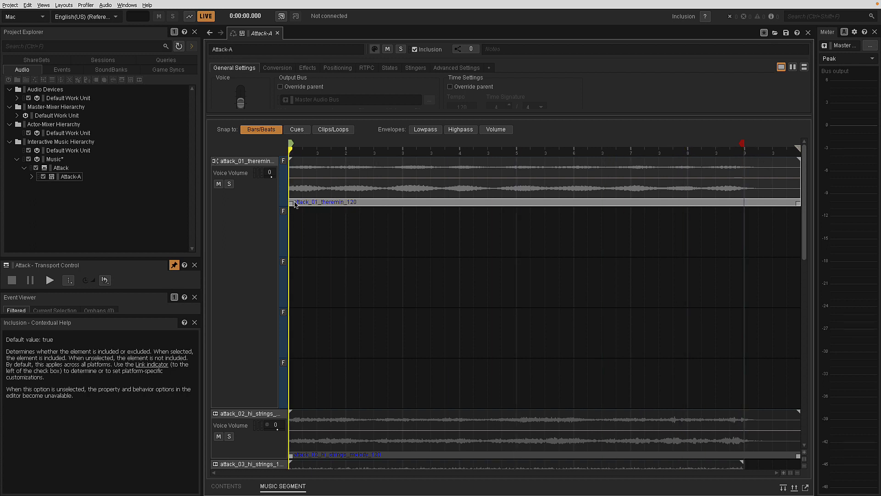
pyautogui.click(290, 222)
pyautogui.rightClick(291, 222)
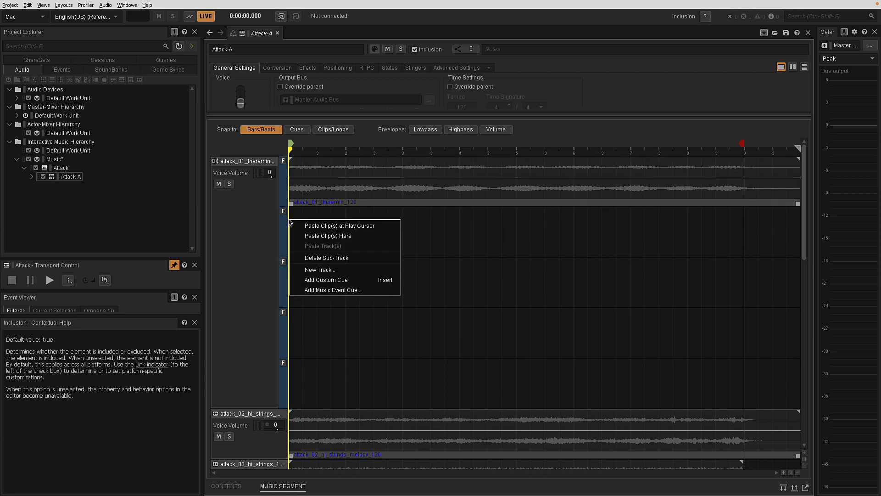
pyautogui.click(308, 237)
pyautogui.click(315, 254)
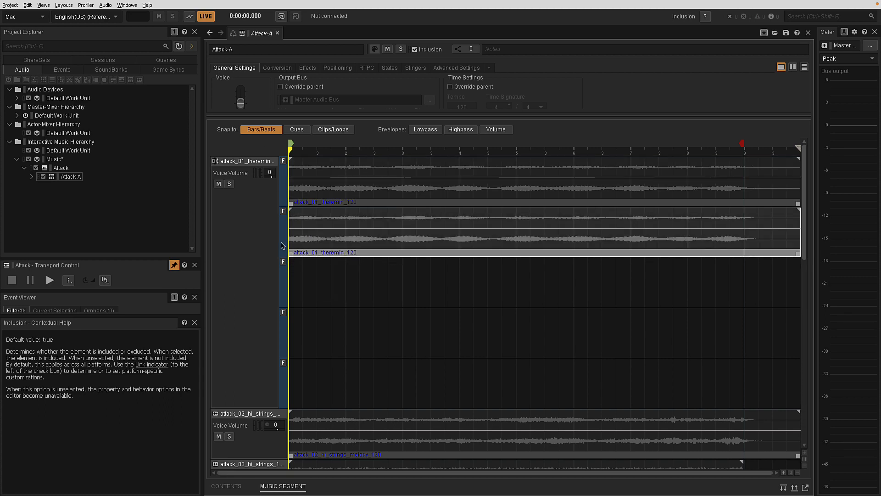
# Show the highpass envelopes and add eight points to the second theremin clip's curve, one at each of bars 2 to 9
pyautogui.click(461, 130)
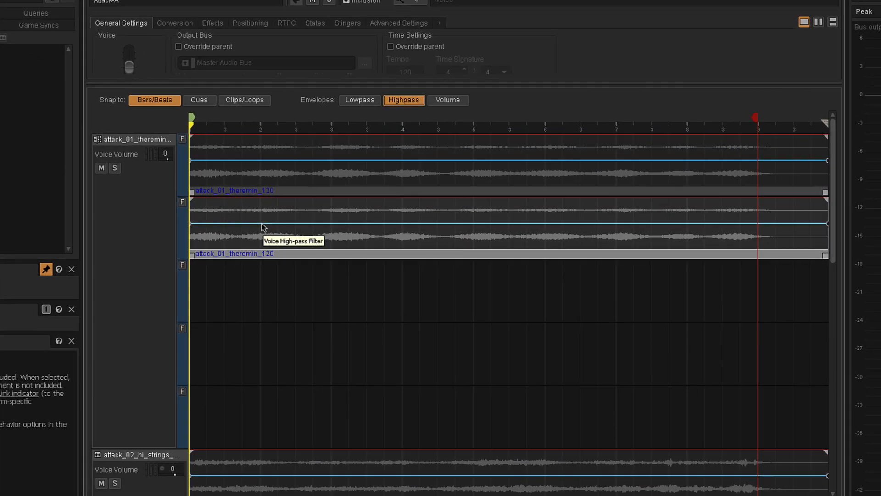
pyautogui.doubleClick(217, 221)
pyautogui.doubleClick(294, 221)
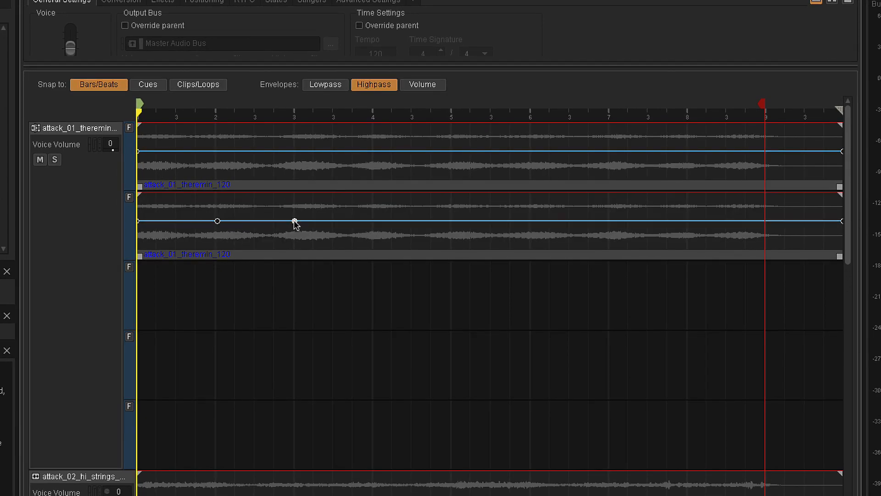
pyautogui.doubleClick(373, 220)
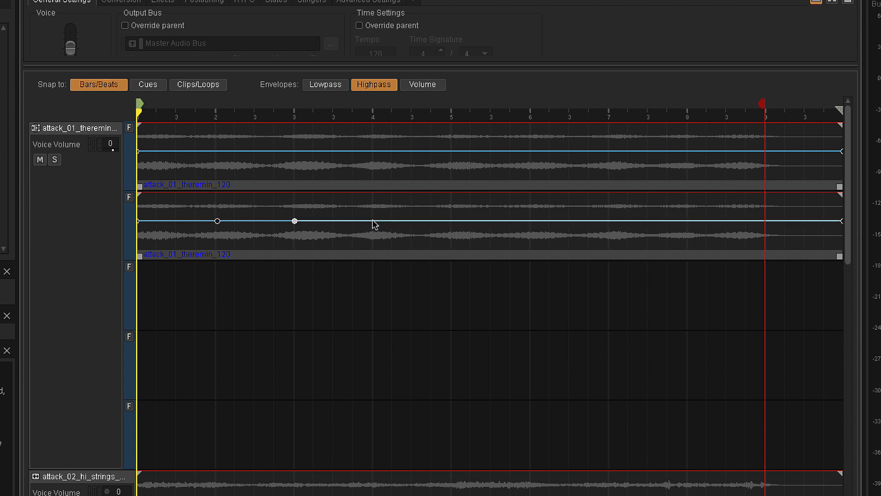
pyautogui.doubleClick(451, 221)
pyautogui.doubleClick(531, 221)
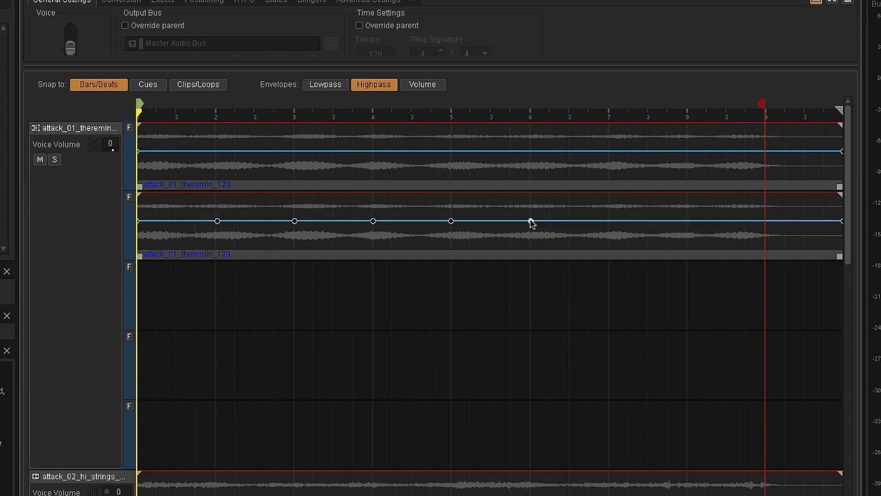
pyautogui.doubleClick(610, 220)
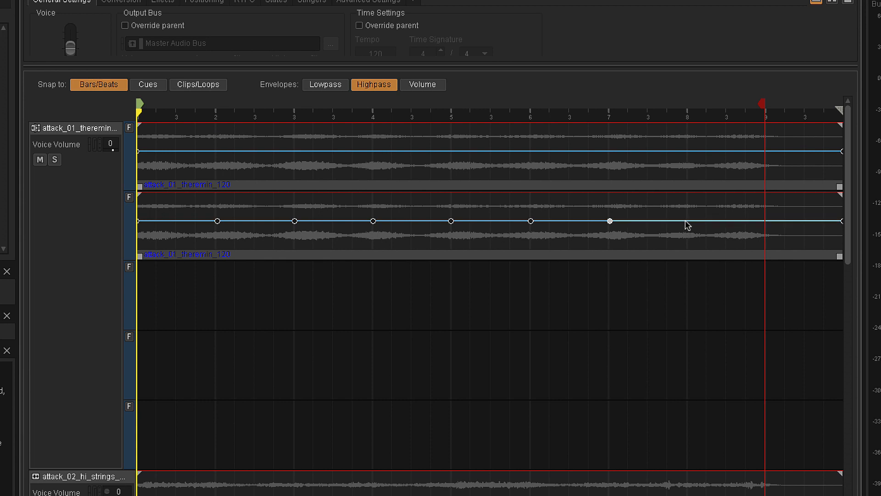
pyautogui.doubleClick(685, 220)
pyautogui.doubleClick(764, 220)
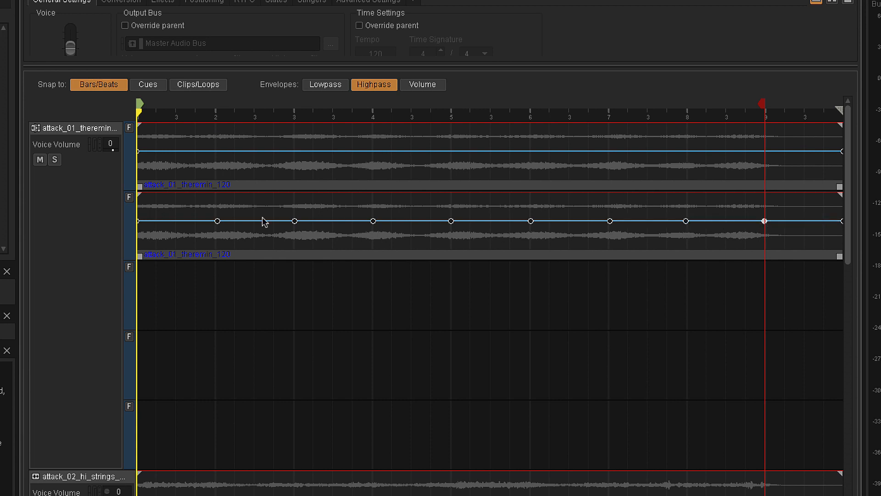
# Shape the second theremin clip's highpass curve into a zigzag, raising the points at bars 2, 4, 6 and 8 and lowering those at bars 3, 5, 7 and 9
pyautogui.moveTo(217, 221); pyautogui.dragTo(217, 209)
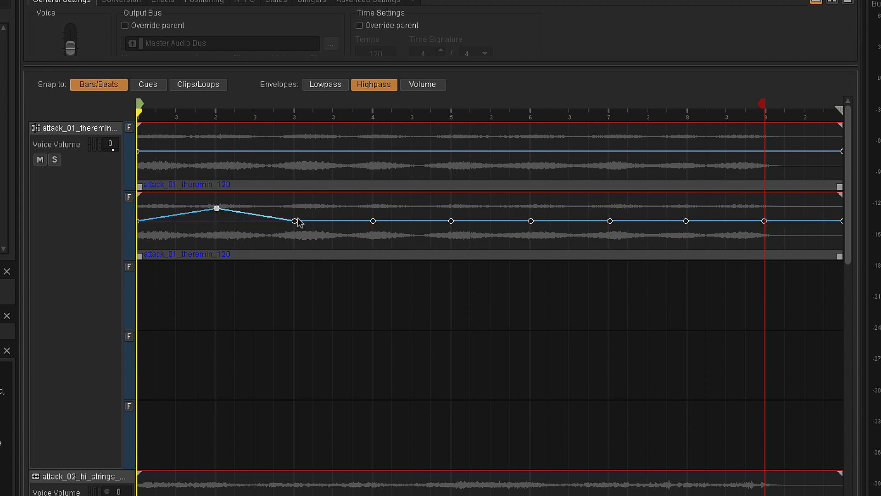
pyautogui.moveTo(295, 220); pyautogui.dragTo(296, 235)
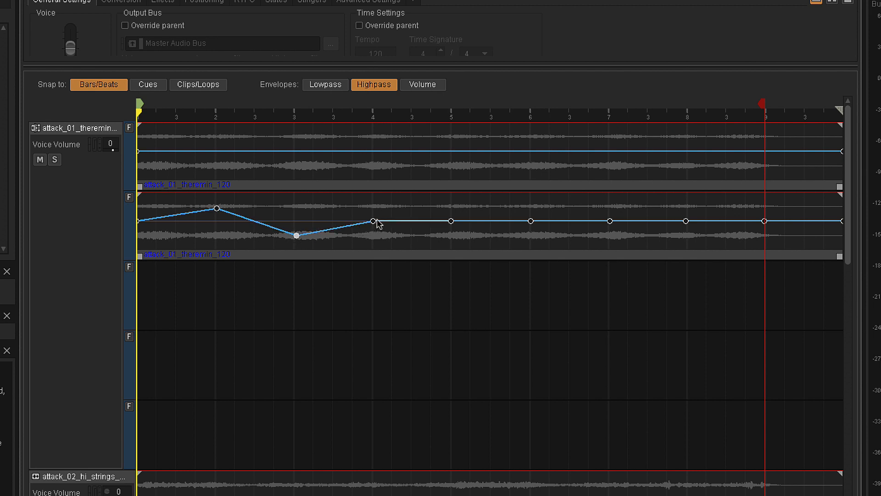
pyautogui.moveTo(373, 220); pyautogui.dragTo(378, 203)
pyautogui.moveTo(451, 221); pyautogui.dragTo(454, 233)
pyautogui.moveTo(531, 222); pyautogui.dragTo(537, 203)
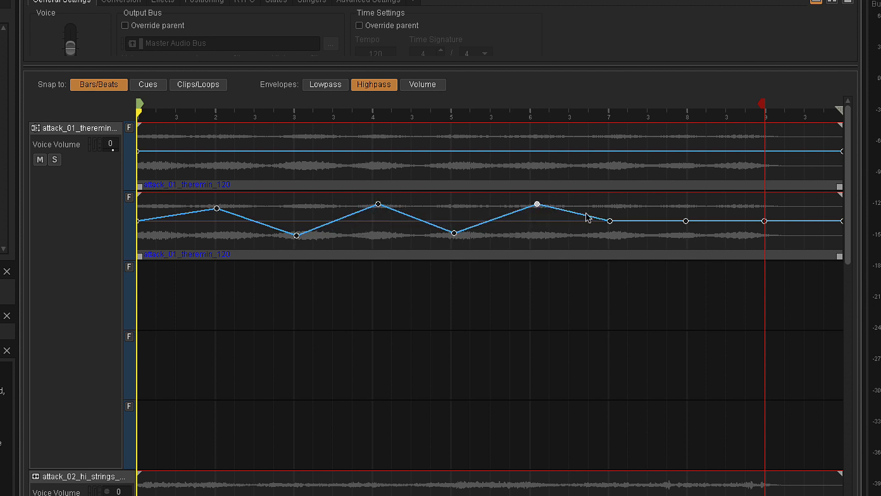
pyautogui.moveTo(613, 223); pyautogui.dragTo(611, 235)
pyautogui.moveTo(686, 221); pyautogui.dragTo(688, 207)
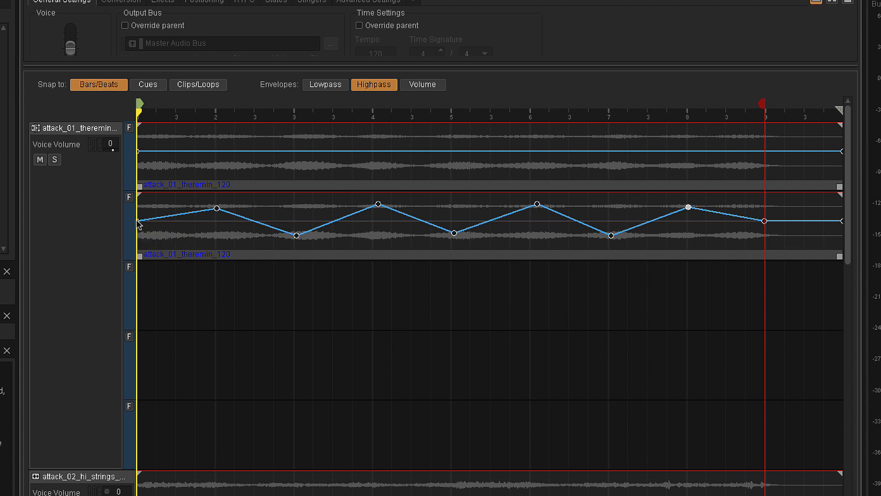
pyautogui.moveTo(764, 221); pyautogui.dragTo(766, 245)
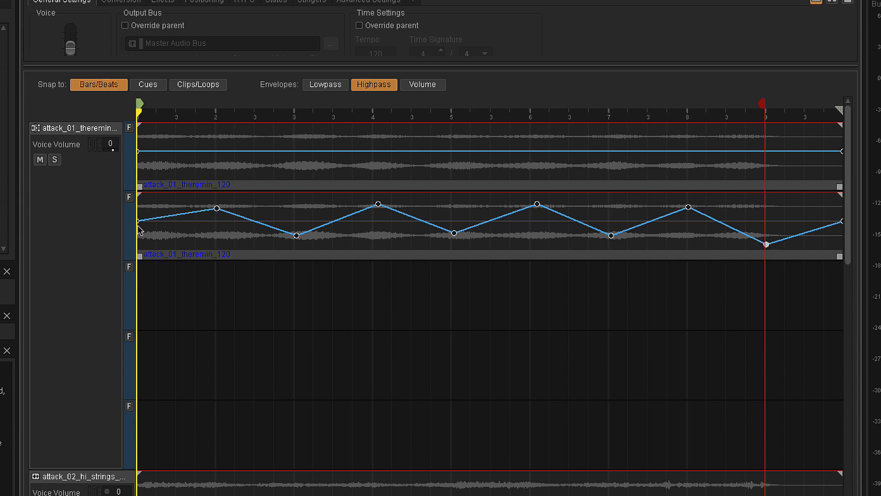
# Fine-tune the highpass zigzag: place the start point just below the centre line, raise the bar 9 point and nudge the bar 2 point up
pyautogui.moveTo(137, 221); pyautogui.dragTo(135, 210)
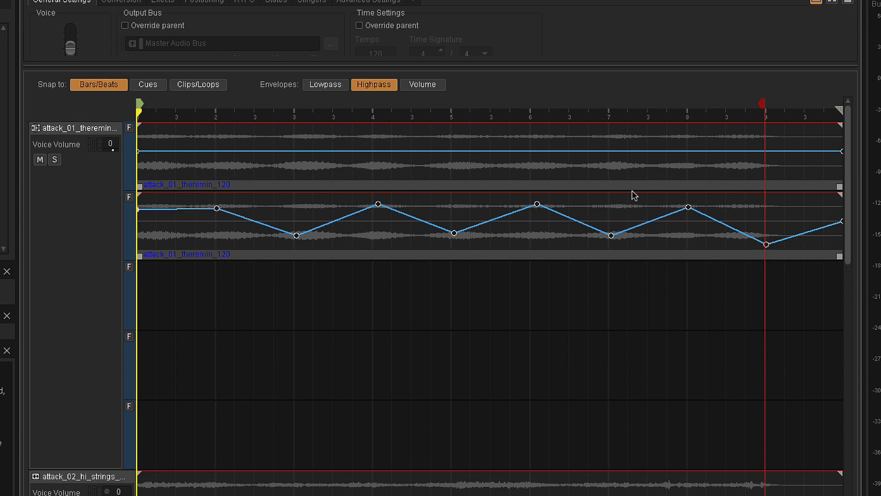
pyautogui.moveTo(138, 210); pyautogui.dragTo(137, 225)
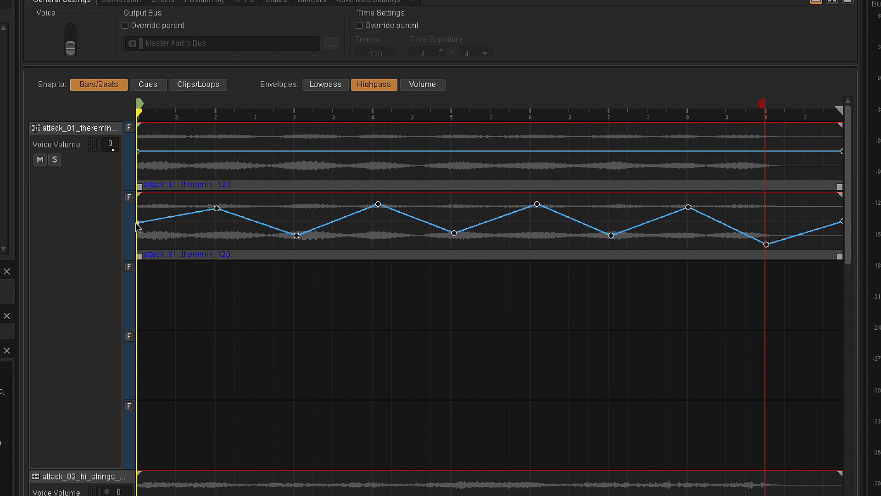
pyautogui.moveTo(765, 243); pyautogui.dragTo(765, 226)
pyautogui.moveTo(216, 207); pyautogui.dragTo(215, 206)
pyautogui.click(212, 253)
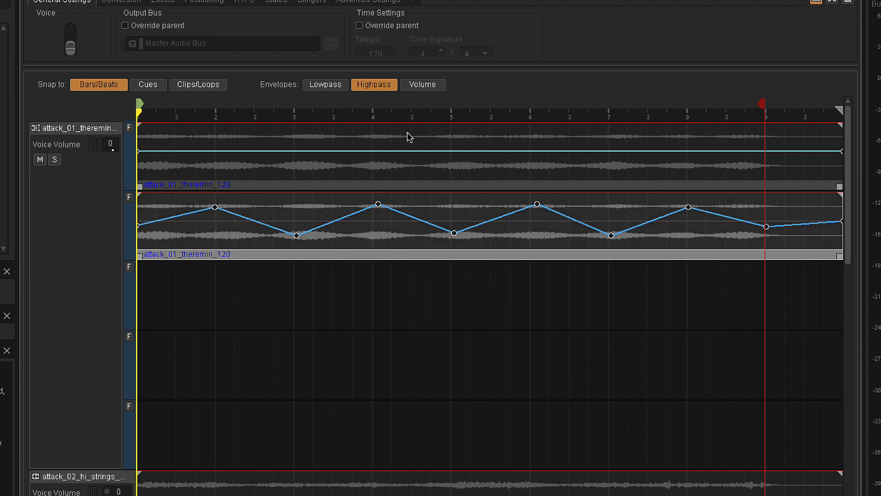
# Show the volume envelopes and lower the start and end volume points of the second theremin clip slightly
pyautogui.click(422, 85)
pyautogui.click(317, 200)
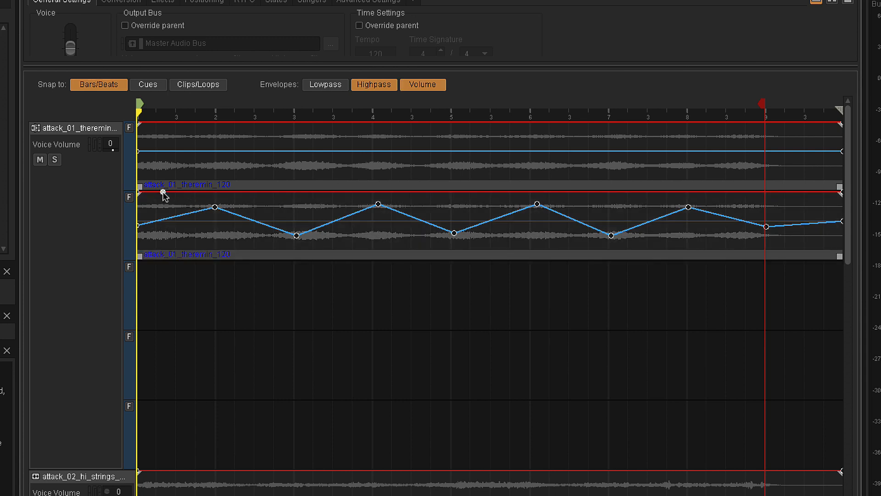
pyautogui.moveTo(139, 192); pyautogui.dragTo(142, 202)
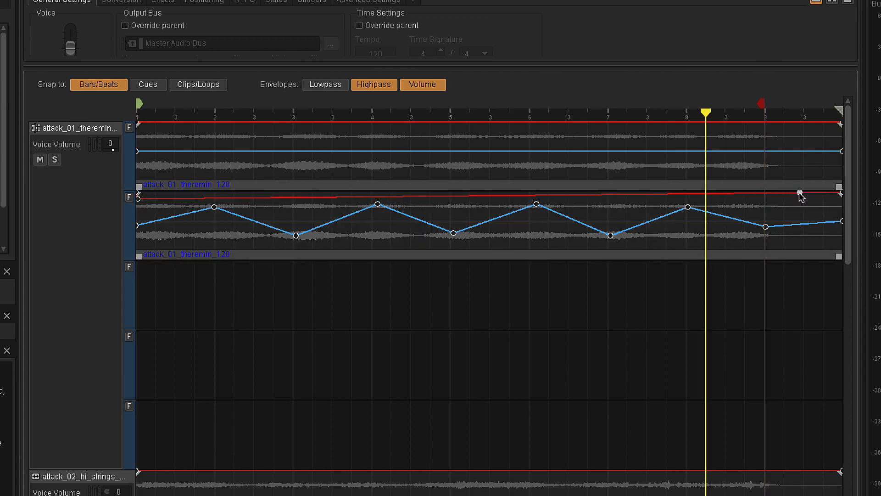
pyautogui.moveTo(801, 194); pyautogui.dragTo(832, 198)
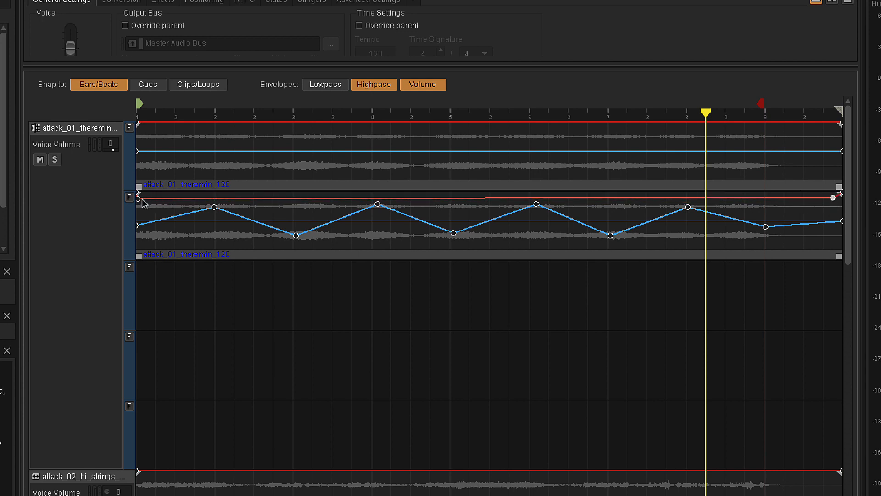
pyautogui.moveTo(142, 199); pyautogui.dragTo(142, 203)
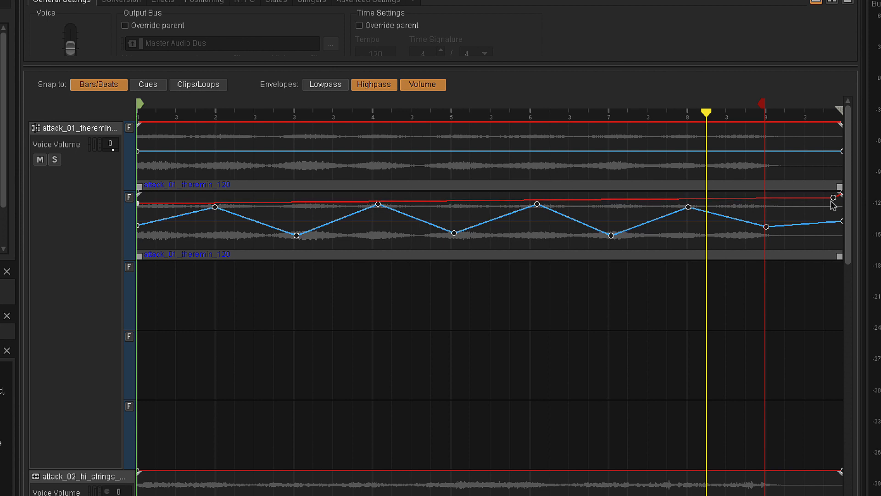
pyautogui.moveTo(834, 201); pyautogui.dragTo(837, 203)
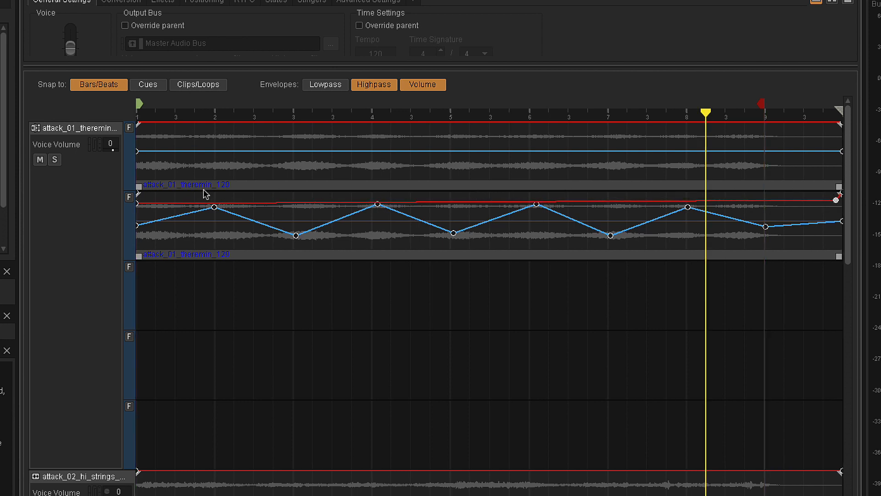
# Lower the second theremin clip's end volume point a little more to bring it nearly level with the start point
pyautogui.click(132, 213)
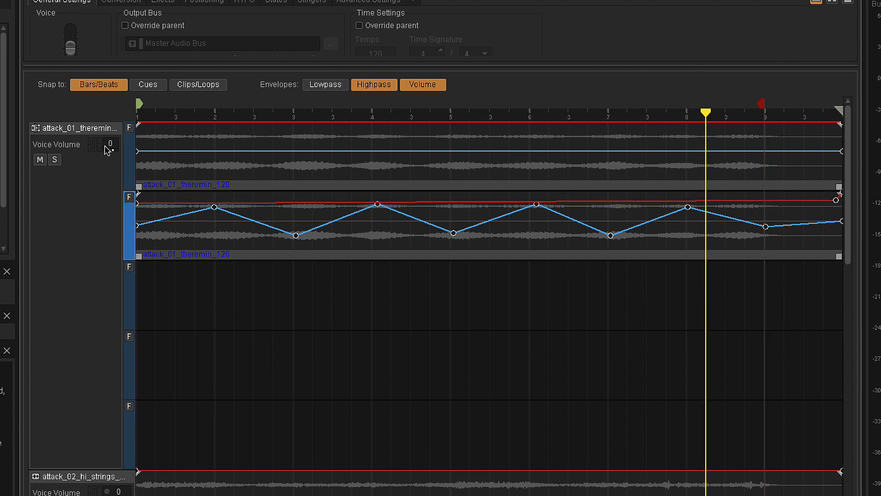
pyautogui.click(103, 162)
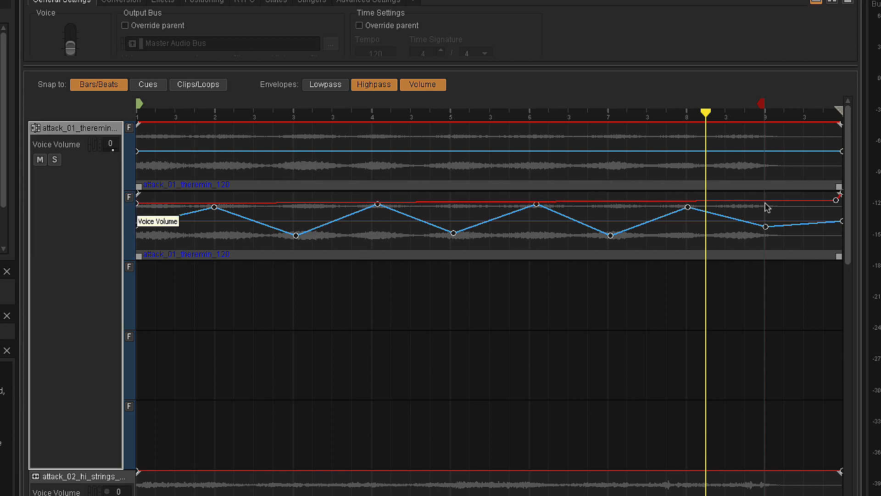
pyautogui.moveTo(836, 203); pyautogui.dragTo(838, 206)
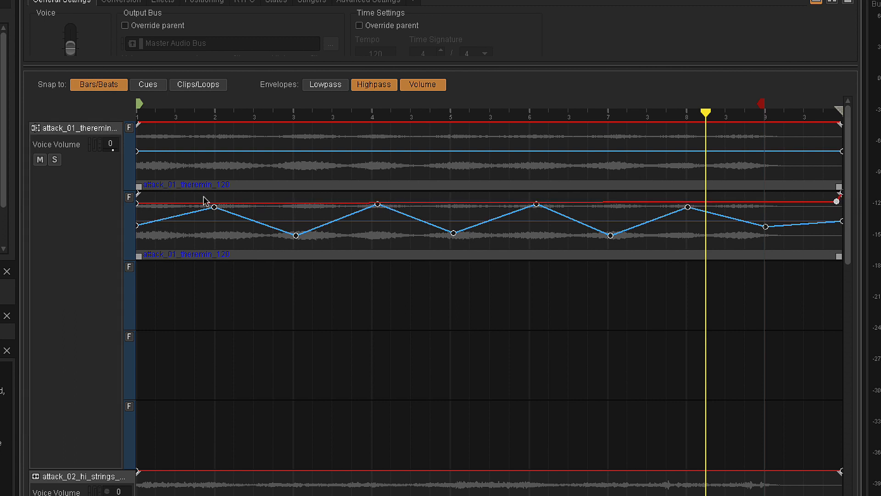
pyautogui.click(136, 207)
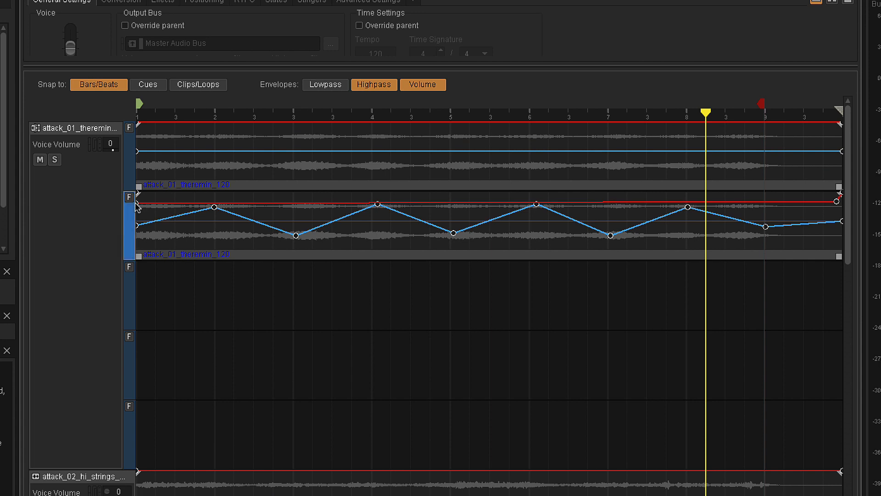
pyautogui.click(137, 203)
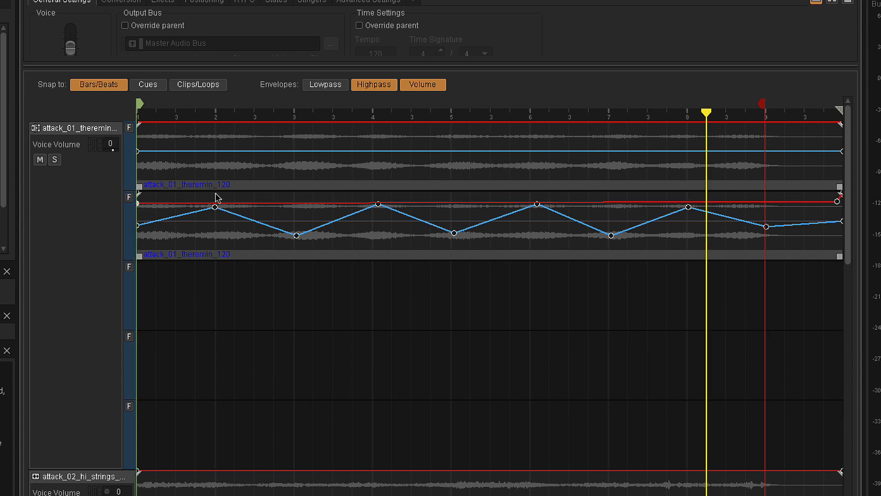
# Change the attack_02_hi_strings_melody_120 track to Random Step and add two empty sub-tracks to it
pyautogui.moveTo(843, 229); pyautogui.dragTo(857, 330)
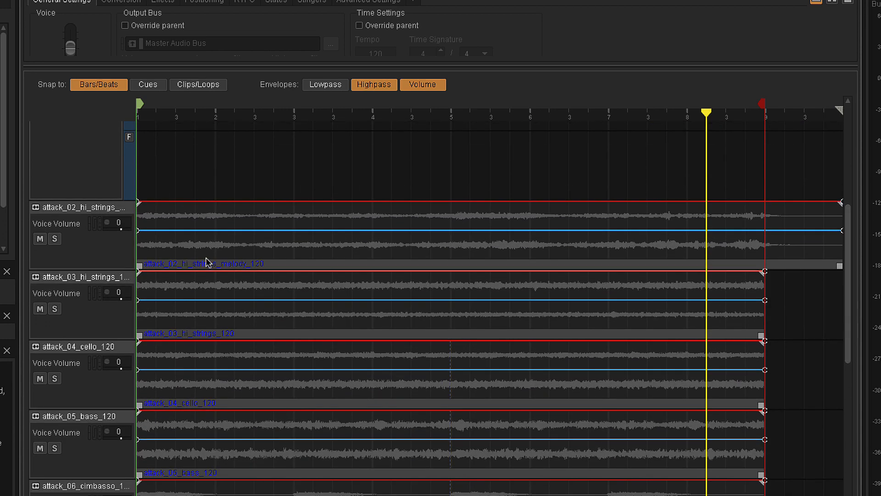
pyautogui.rightClick(69, 209)
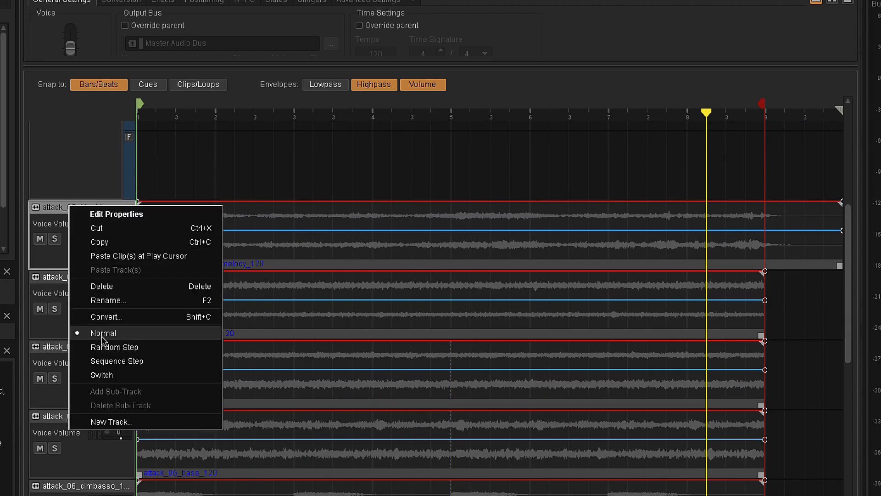
pyautogui.click(105, 349)
pyautogui.rightClick(77, 207)
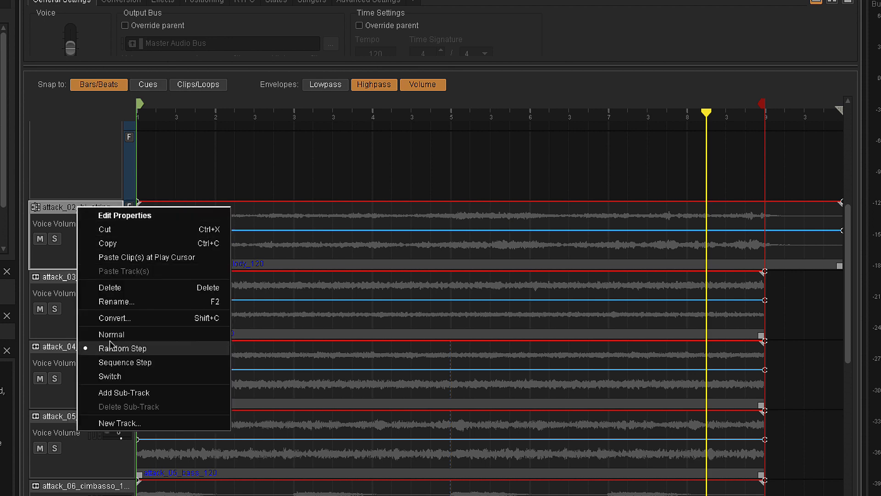
pyautogui.click(117, 377)
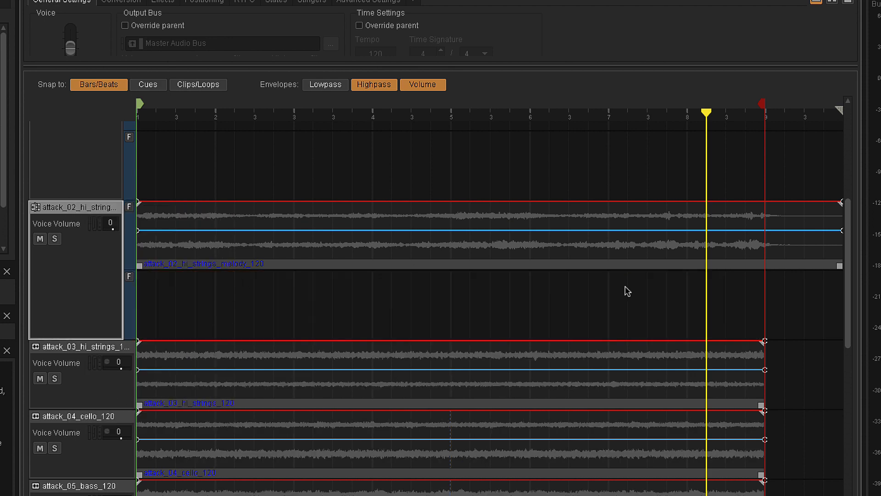
pyautogui.scroll(-1, 848, 251)
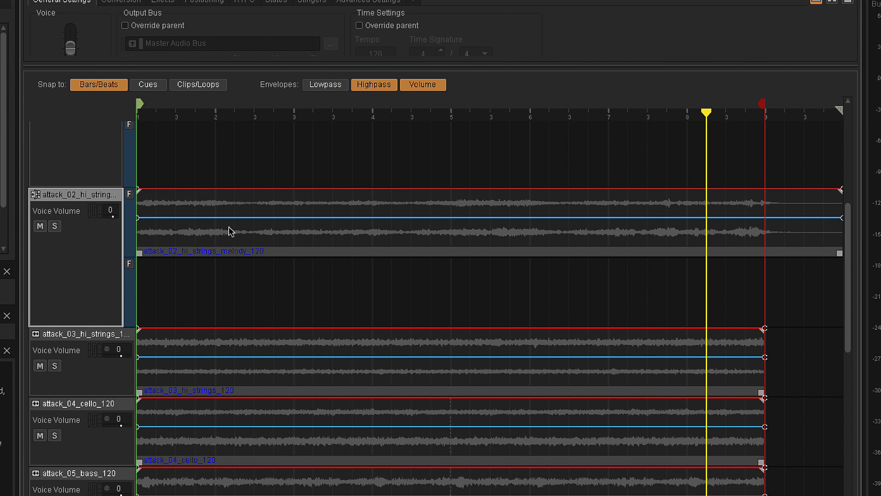
pyautogui.rightClick(69, 195)
pyautogui.click(112, 381)
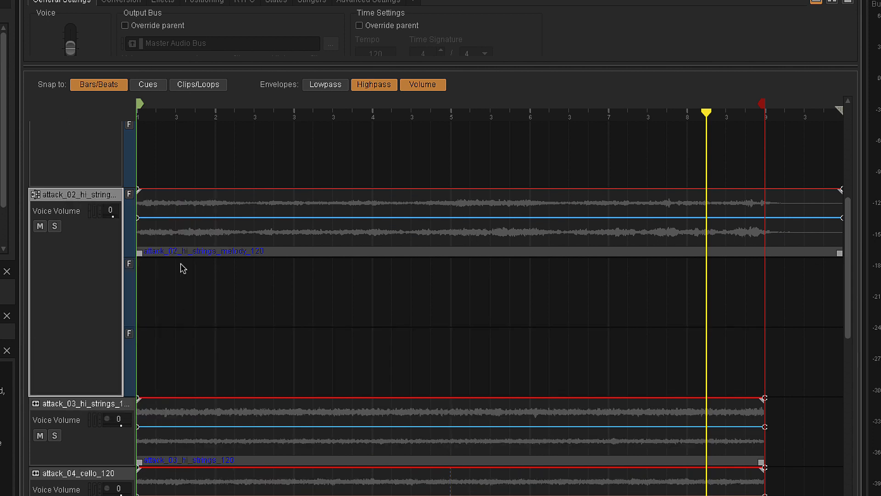
# Copy the attack_02_hi_strings_melody_120 clip into the second sub-track and align it with the start of the segment
pyautogui.click(178, 252)
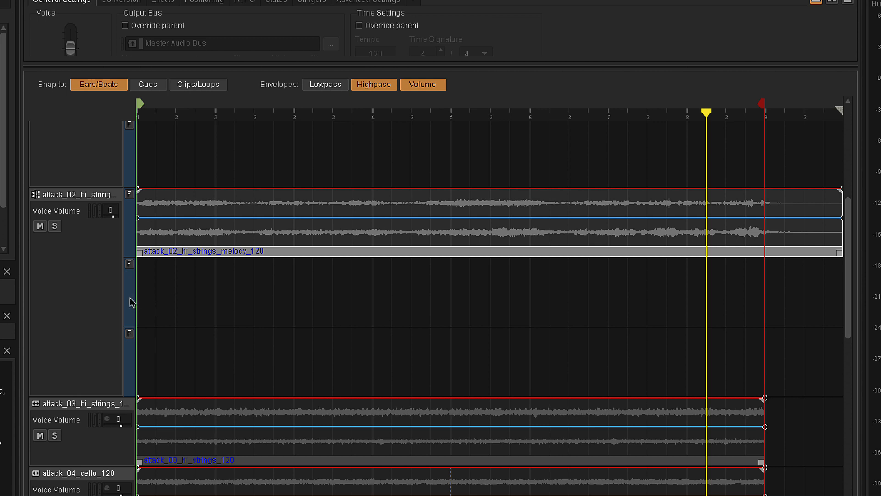
pyautogui.rightClick(135, 283)
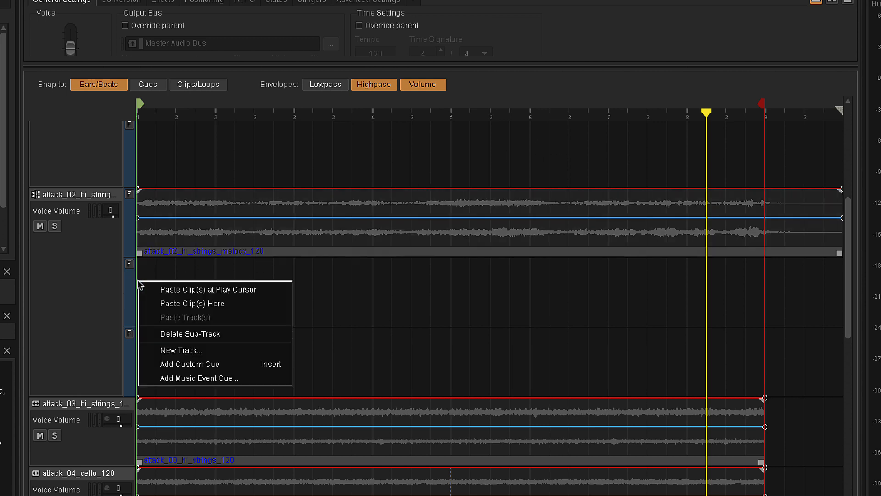
pyautogui.click(155, 300)
pyautogui.moveTo(238, 321); pyautogui.dragTo(168, 322)
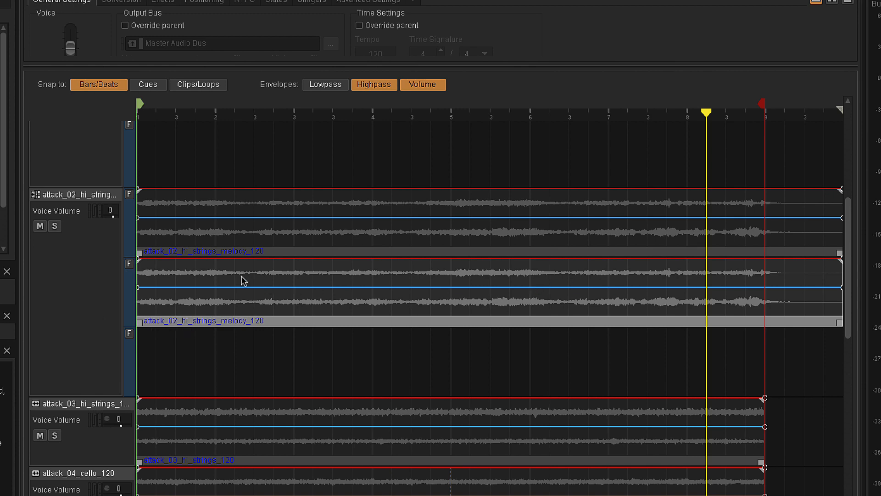
# Lower the volume envelope of the second hi-strings melody clip at its start and at a point near its end, to nearly equal levels
pyautogui.click(223, 258)
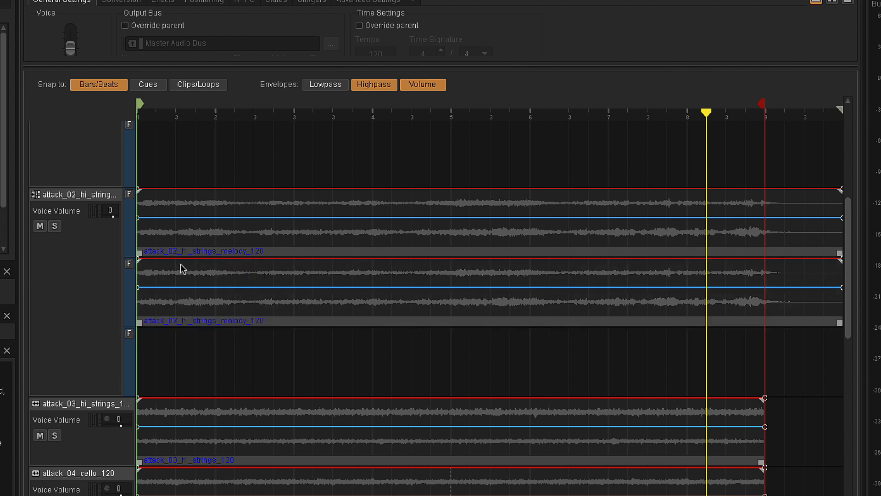
pyautogui.moveTo(158, 258); pyautogui.dragTo(140, 271)
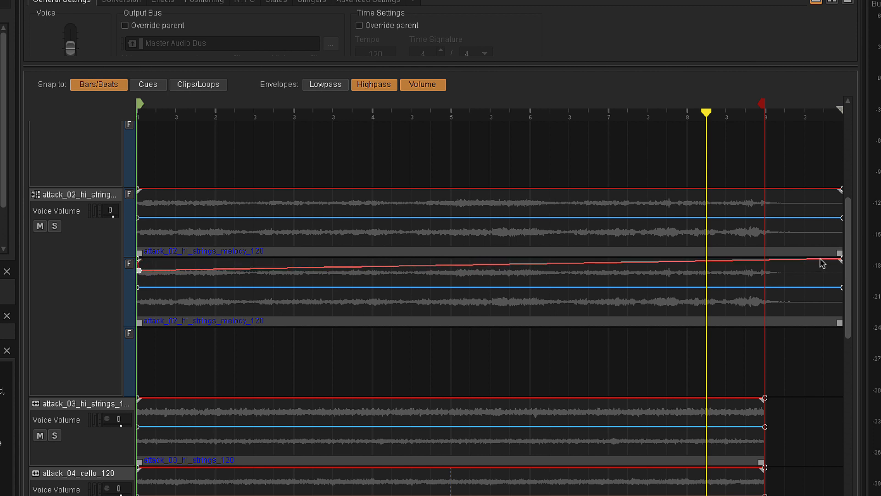
pyautogui.moveTo(820, 260); pyautogui.dragTo(819, 274)
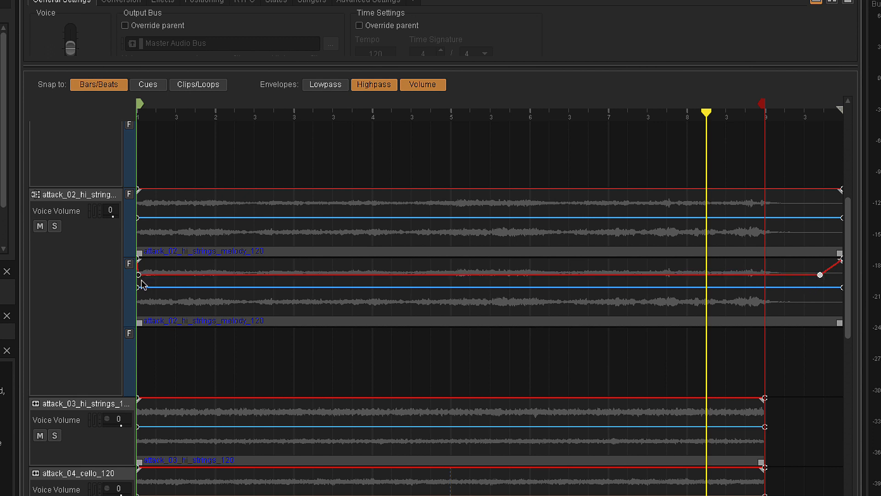
pyautogui.moveTo(139, 275); pyautogui.dragTo(138, 276)
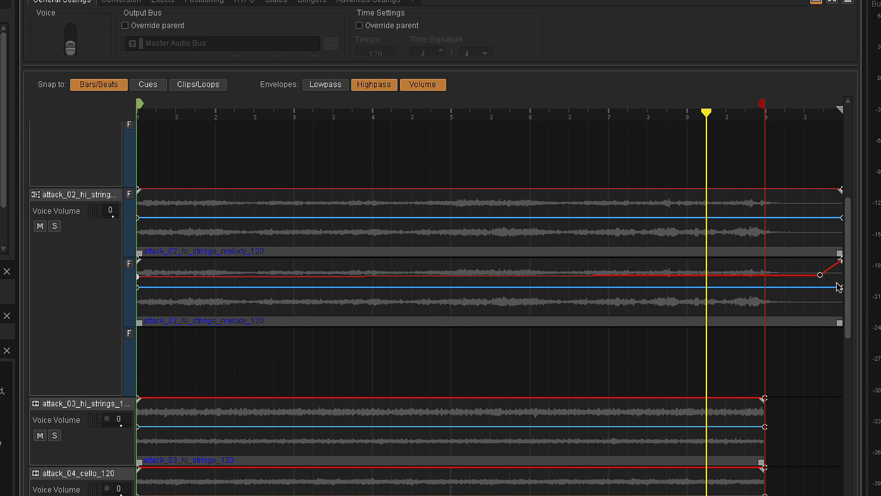
# Change the attack_03_hi_strings_120 track to Random Step and add one empty sub-track to it
pyautogui.scroll(-3, 849, 287)
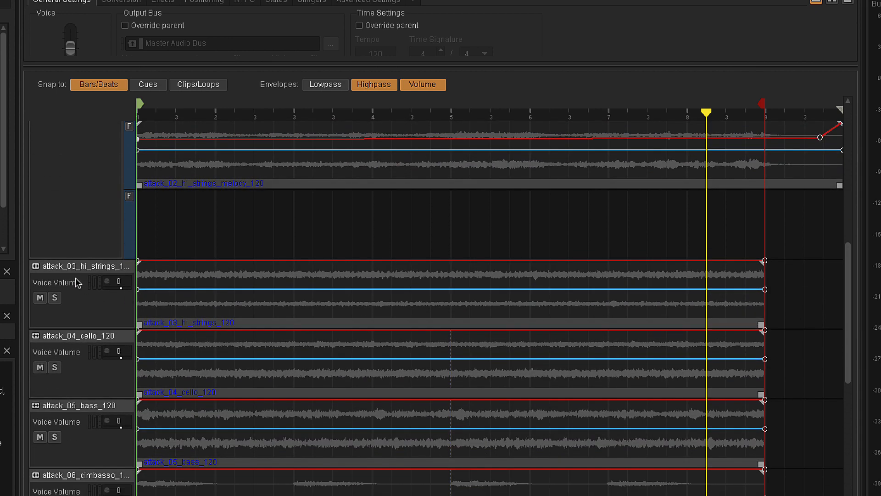
pyautogui.click(76, 272)
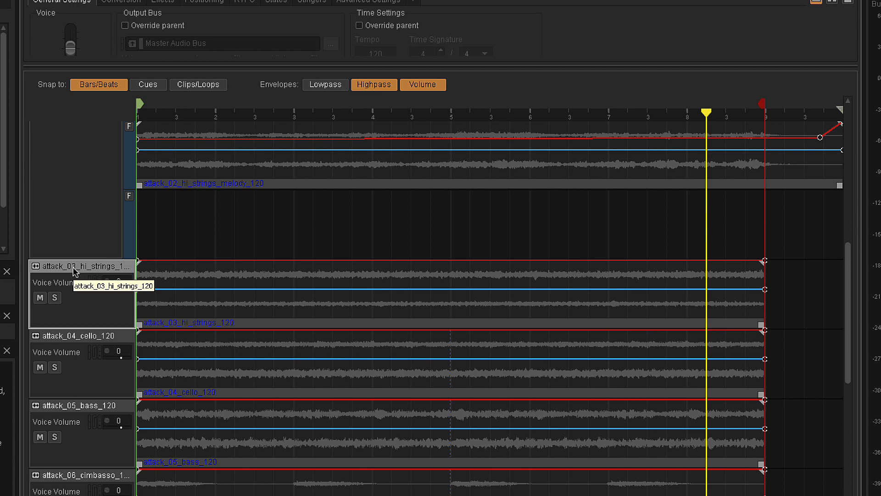
pyautogui.rightClick(76, 272)
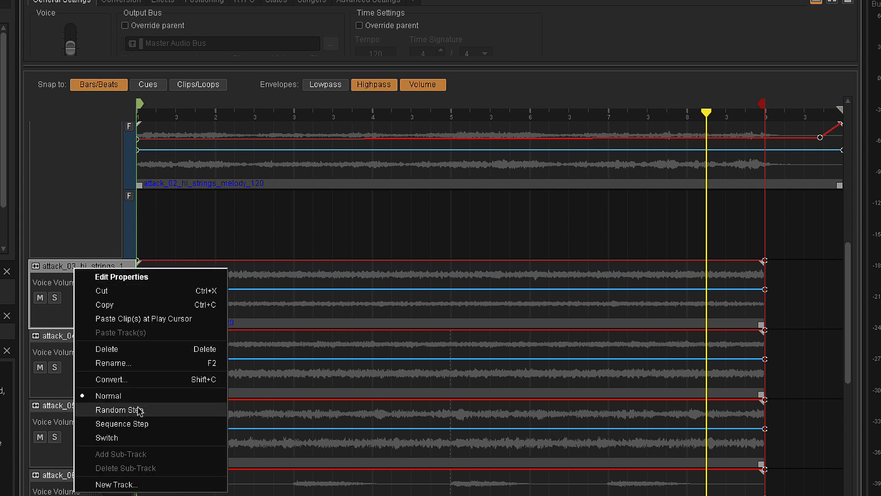
pyautogui.click(111, 412)
pyautogui.rightClick(78, 266)
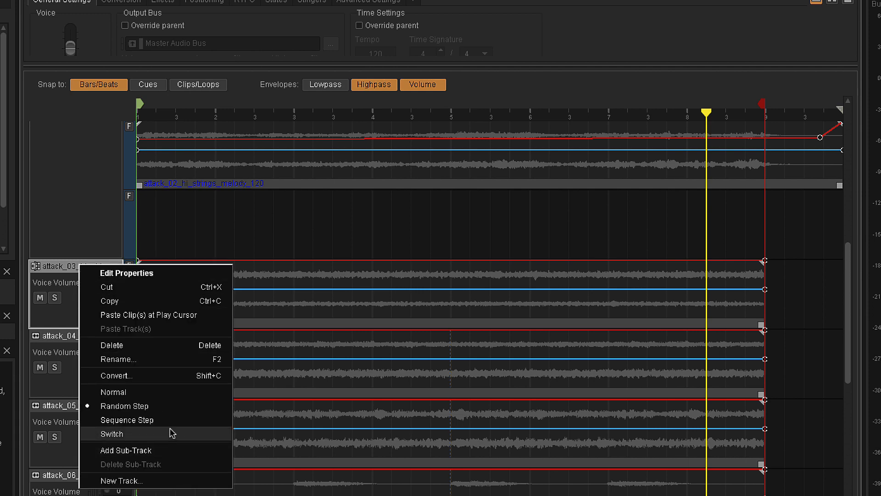
pyautogui.click(163, 419)
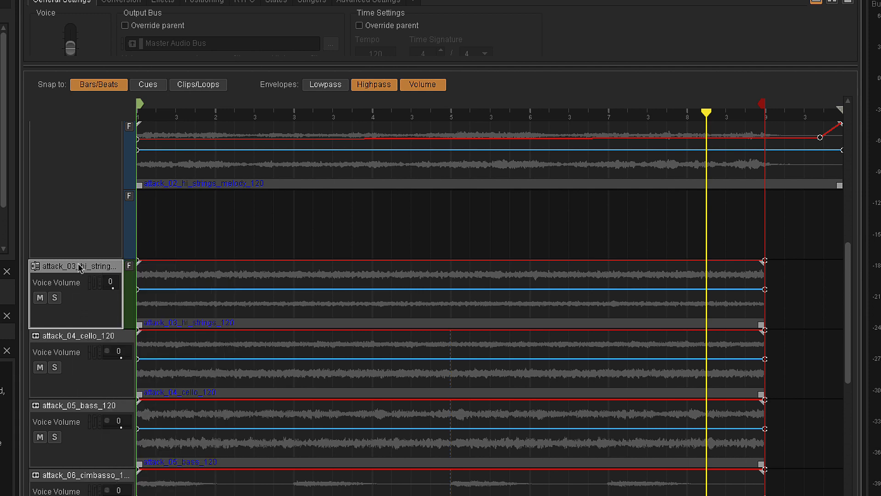
pyautogui.rightClick(79, 267)
pyautogui.click(132, 403)
pyautogui.rightClick(81, 266)
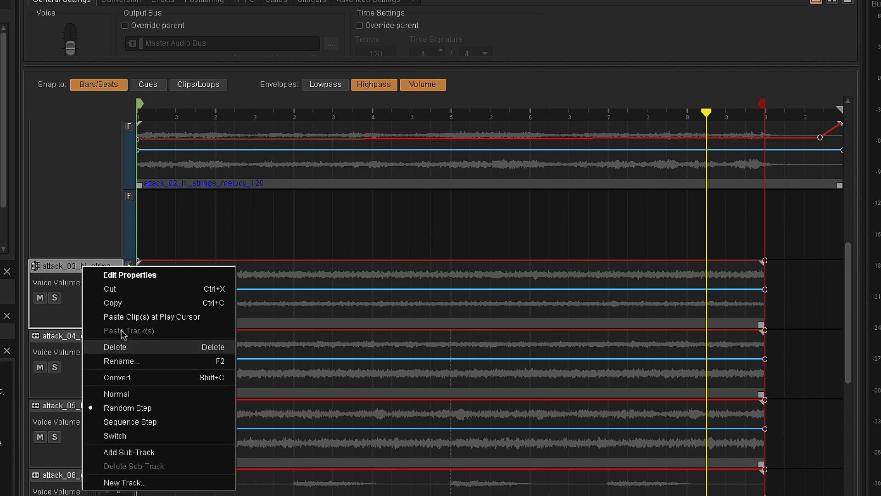
pyautogui.click(151, 452)
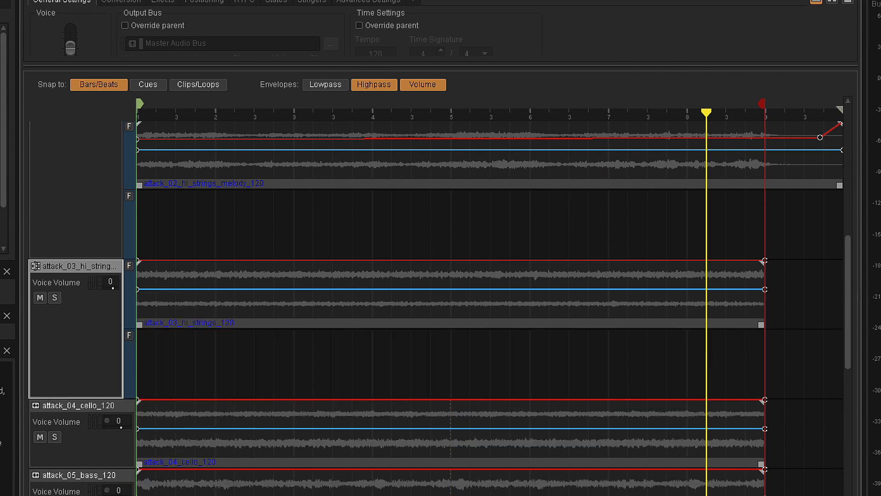
# Change the attack_04_cello_120 track to Random Step and add one empty sub-track to it
pyautogui.rightClick(73, 228)
pyautogui.moveTo(848, 267); pyautogui.dragTo(847, 360)
pyautogui.click(117, 368)
pyautogui.rightClick(73, 227)
pyautogui.click(121, 413)
# Change the attack_05_bass_120 track to Random Step and add one empty sub-track to it
pyautogui.rightClick(85, 366)
pyautogui.rightClick(68, 183)
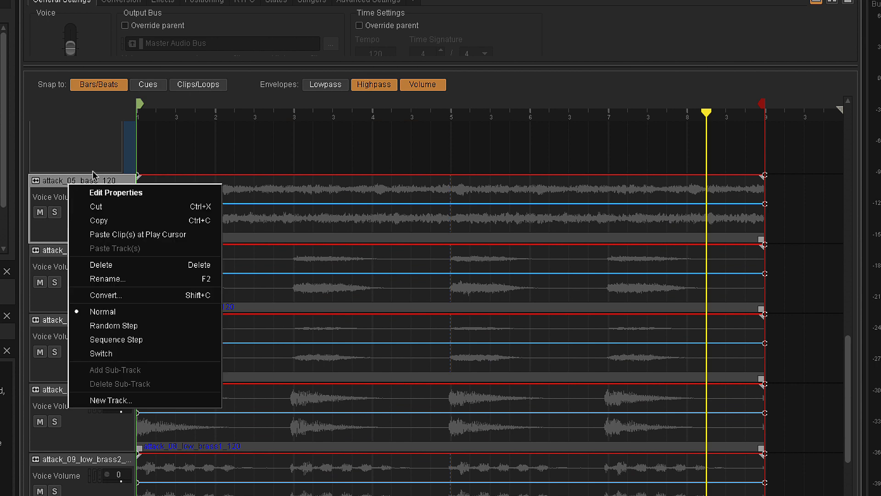
pyautogui.click(136, 325)
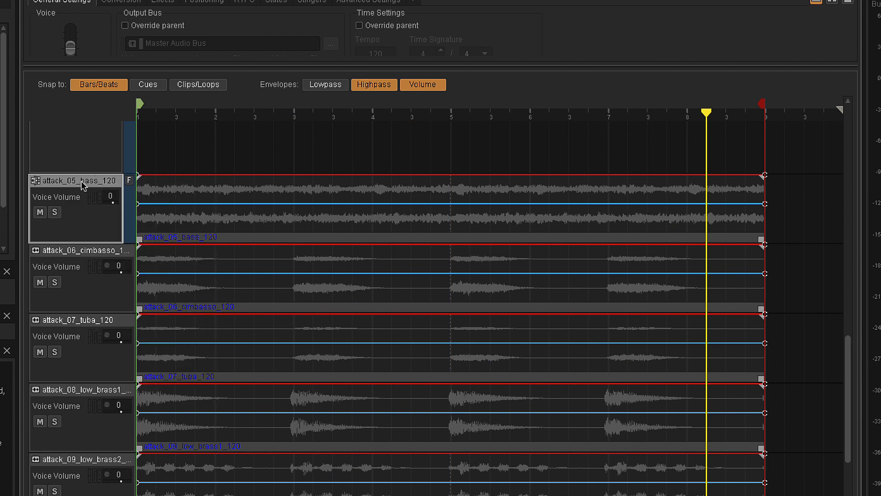
pyautogui.rightClick(83, 184)
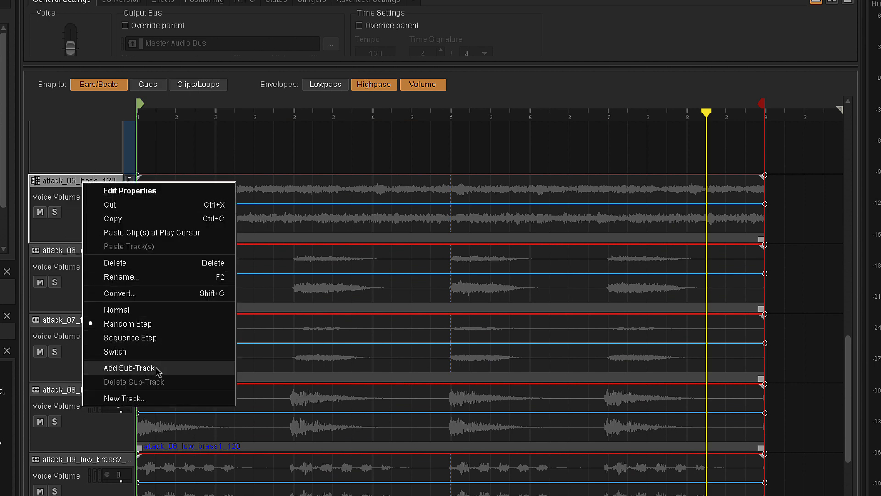
pyautogui.click(129, 368)
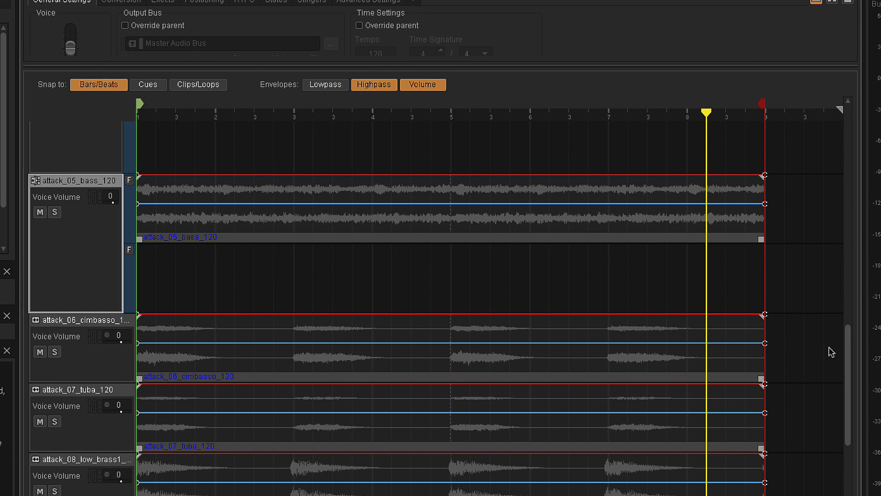
# Change the attack_06_cimbasso_120 track to Random Step and add one empty sub-track to it
pyautogui.scroll(-4, 829, 351)
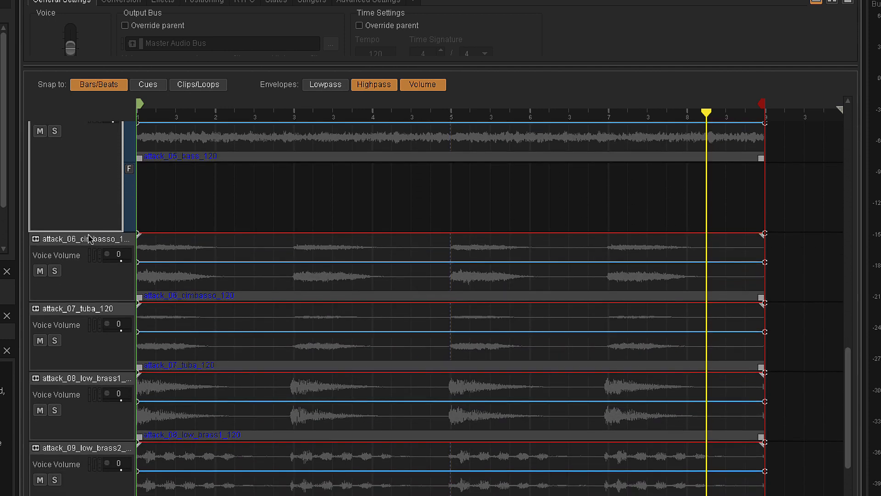
pyautogui.click(74, 239)
pyautogui.rightClick(73, 239)
pyautogui.click(132, 380)
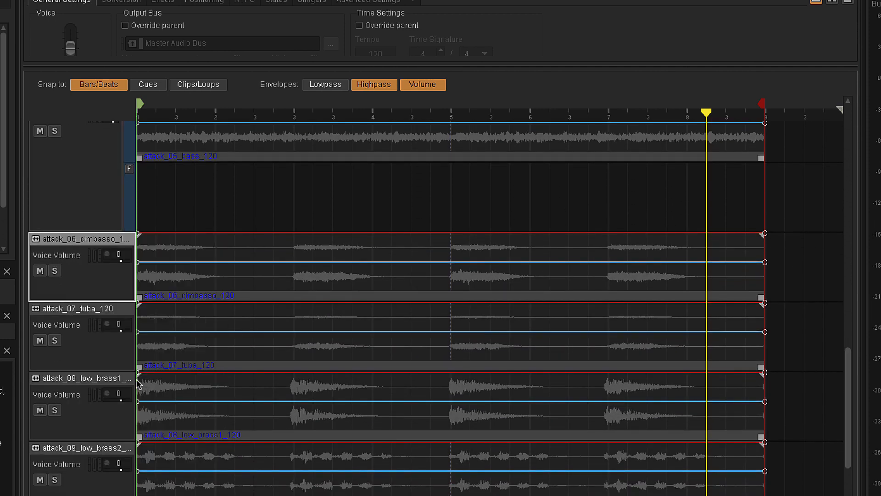
pyautogui.rightClick(80, 245)
pyautogui.click(111, 426)
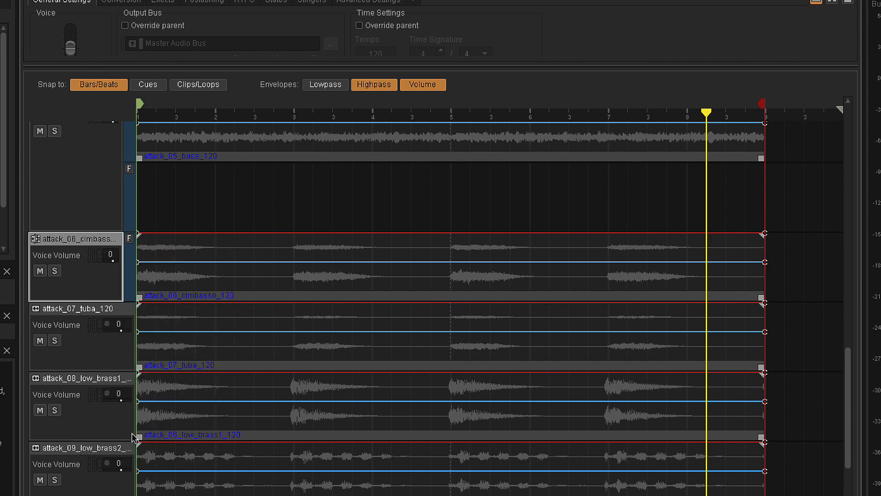
# Change the attack_07_tuba_120 and attack_08_low_brass1_120 tracks to Random Step, each with one empty sub-track
pyautogui.moveTo(847, 352); pyautogui.dragTo(849, 451)
pyautogui.rightClick(73, 203)
pyautogui.click(121, 344)
pyautogui.rightClick(75, 204)
pyautogui.click(111, 387)
pyautogui.rightClick(82, 344)
pyautogui.click(124, 486)
pyautogui.rightClick(80, 344)
pyautogui.click(114, 495)
# Change the attack_09_low_brass2_120, attack_10_tymp_120 and attack_12_drums2_120 tracks to Random Step, each with one empty sub-track
pyautogui.rightClick(67, 278)
pyautogui.click(110, 417)
pyautogui.rightClick(63, 275)
pyautogui.click(98, 458)
pyautogui.rightClick(73, 350)
pyautogui.click(110, 495)
pyautogui.rightClick(84, 489)
pyautogui.click(120, 495)
pyautogui.rightClick(85, 489)
pyautogui.click(120, 495)
pyautogui.click(85, 352)
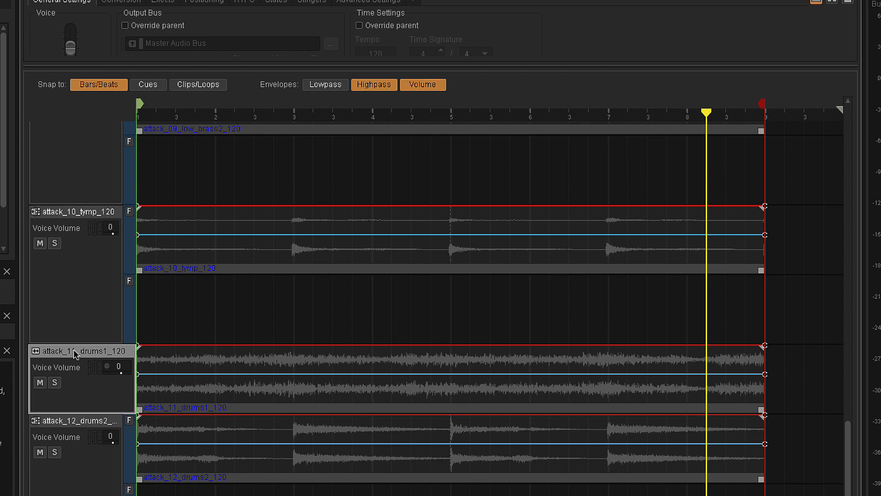
# Hide the highpass and volume envelopes, and play the Attack playlist to audition the randomised tracks before stopping playback
pyautogui.moveTo(848, 456); pyautogui.dragTo(848, 140)
pyautogui.click(415, 86)
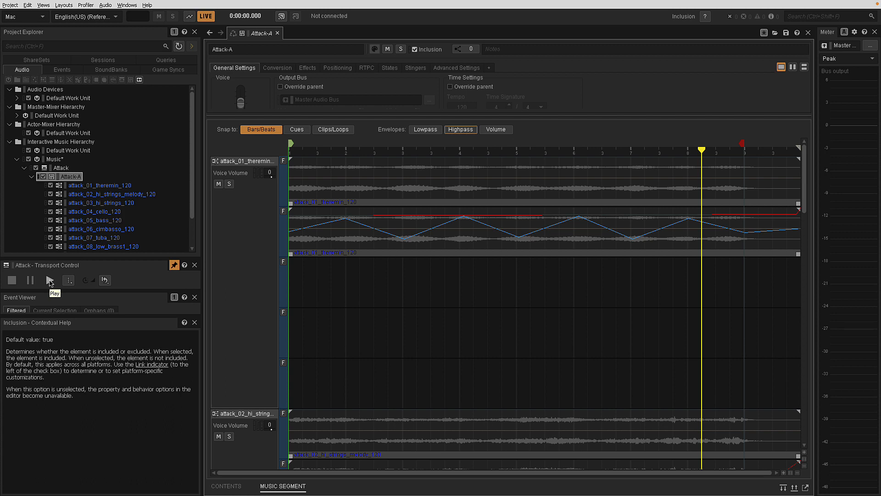
pyautogui.click(49, 280)
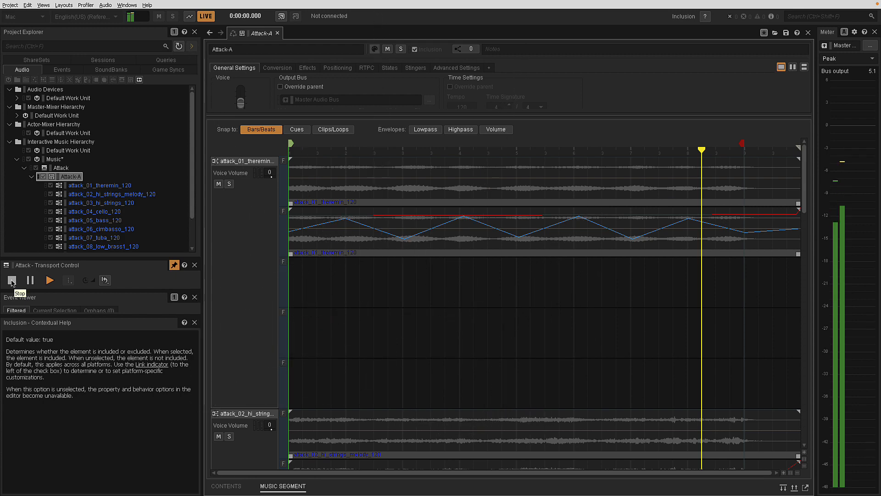
pyautogui.click(12, 280)
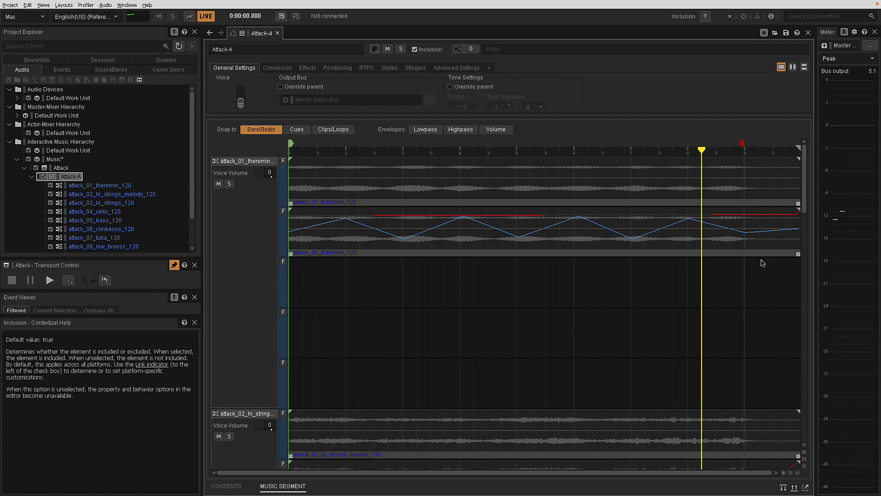
# Change the attack_11_drums1_120 track to Random Step and add one empty sub-track to it
pyautogui.moveTo(812, 206); pyautogui.dragTo(852, 396)
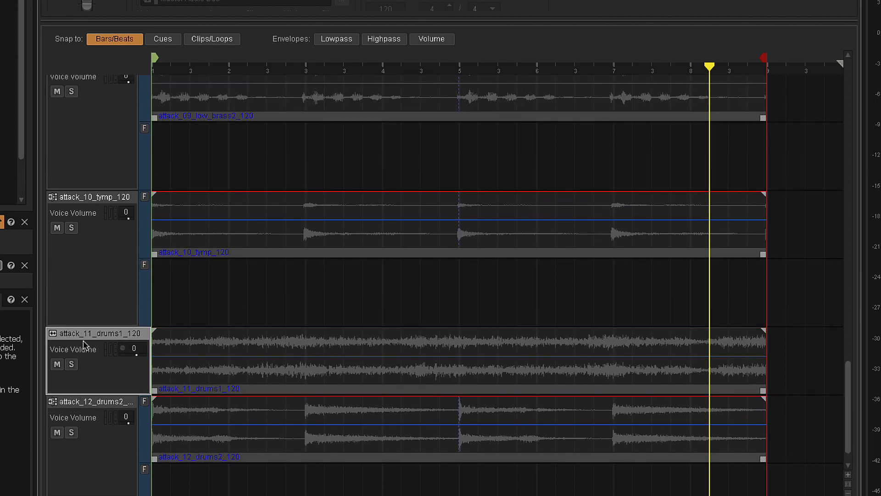
pyautogui.rightClick(90, 333)
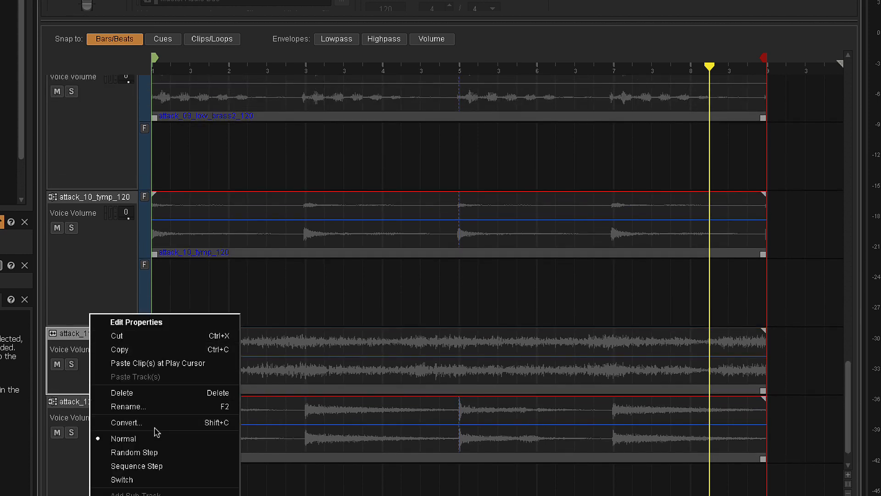
pyautogui.click(158, 452)
pyautogui.rightClick(97, 337)
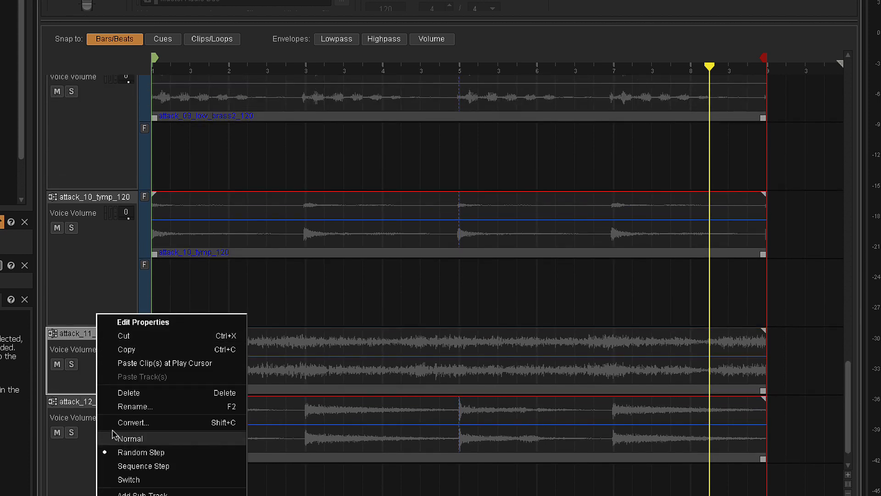
pyautogui.click(191, 478)
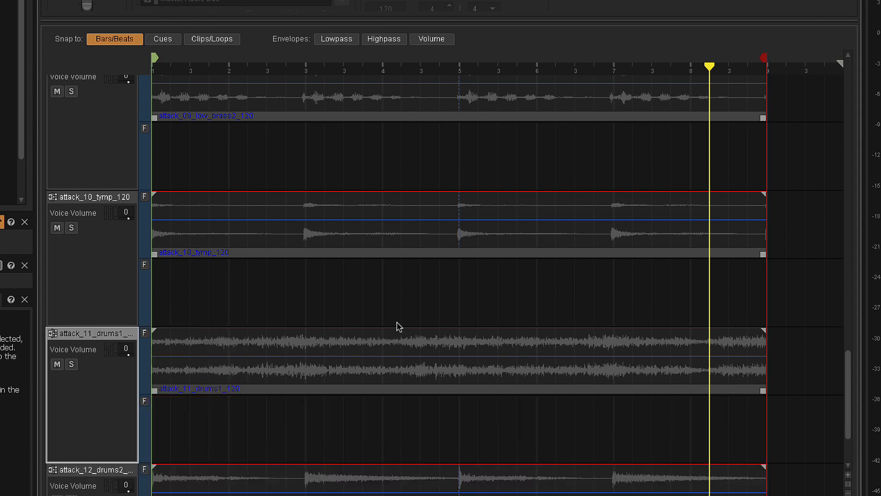
# Delete the empty sub-track from the attack_05_bass_120 track and set the track back to Normal
pyautogui.moveTo(847, 363); pyautogui.dragTo(830, 221)
pyautogui.click(77, 204)
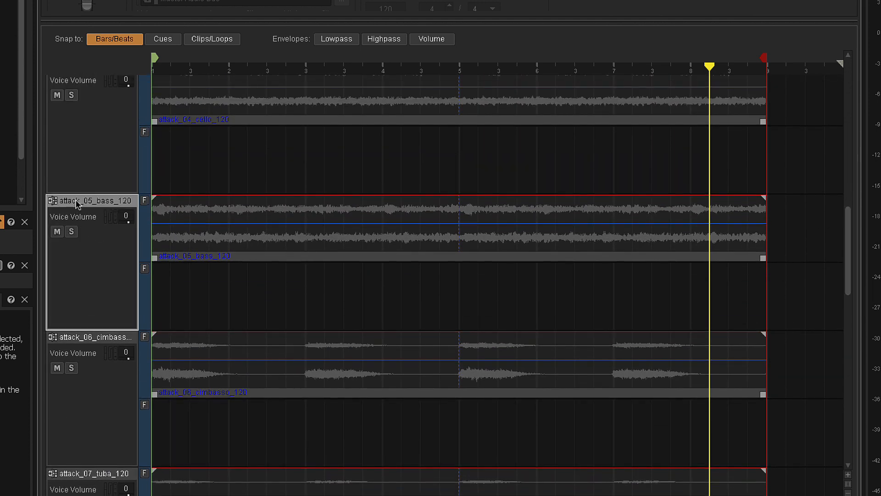
pyautogui.click(147, 298)
pyautogui.rightClick(147, 297)
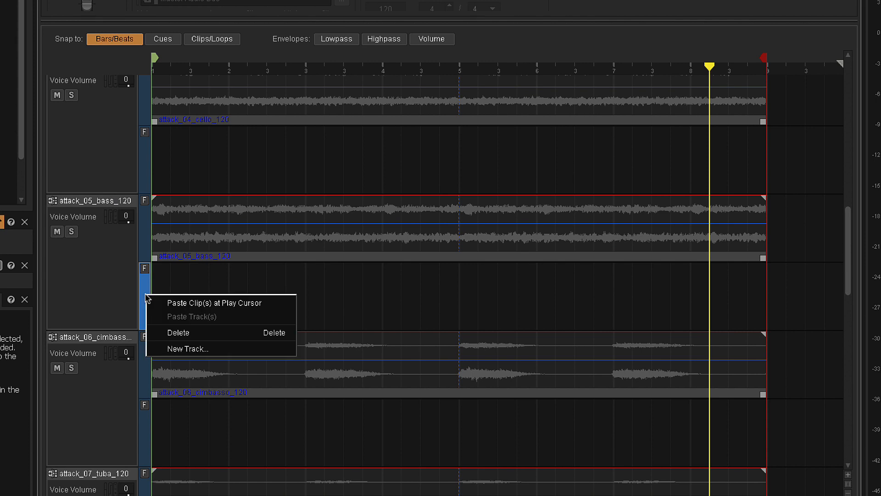
pyautogui.click(178, 332)
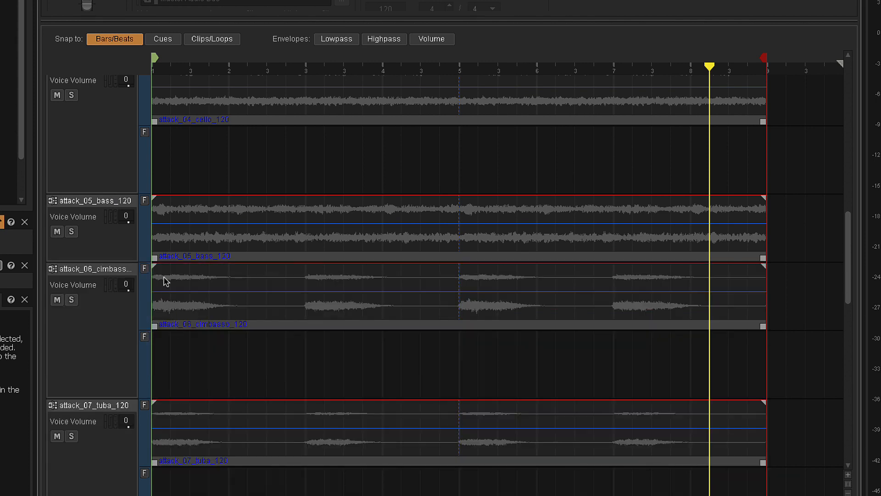
pyautogui.click(102, 204)
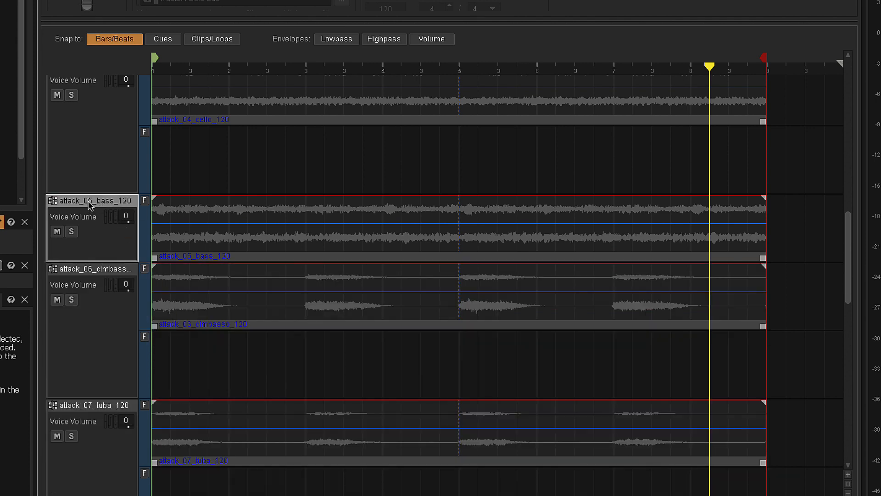
pyautogui.rightClick(89, 205)
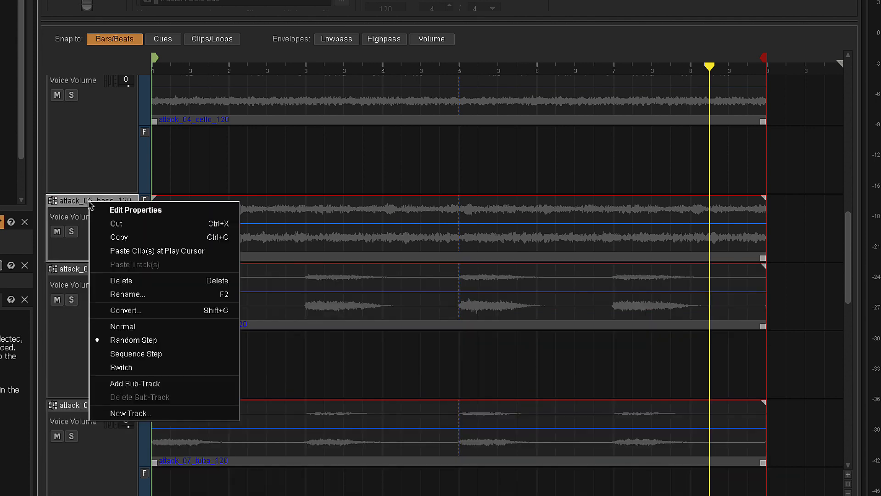
pyautogui.click(143, 326)
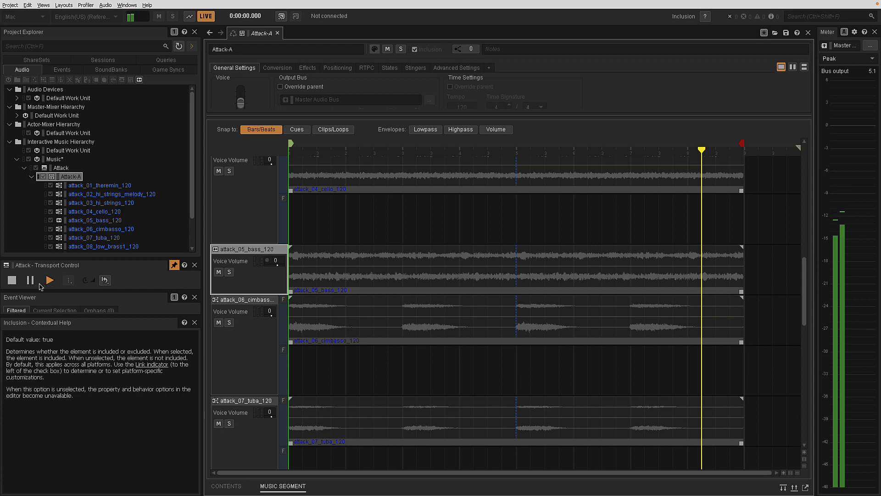
# Stop playback and add a second empty sub-track to the attack_04_cello_120 track
pyautogui.click(12, 280)
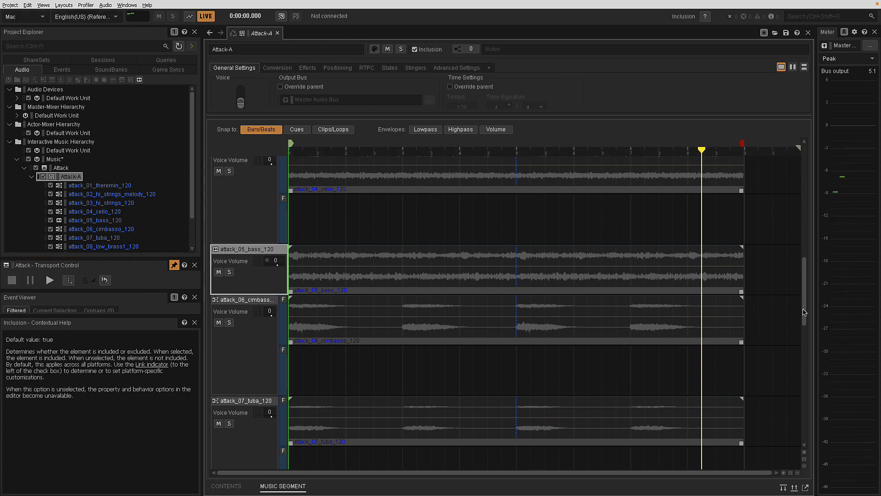
pyautogui.scroll(3, 805, 312)
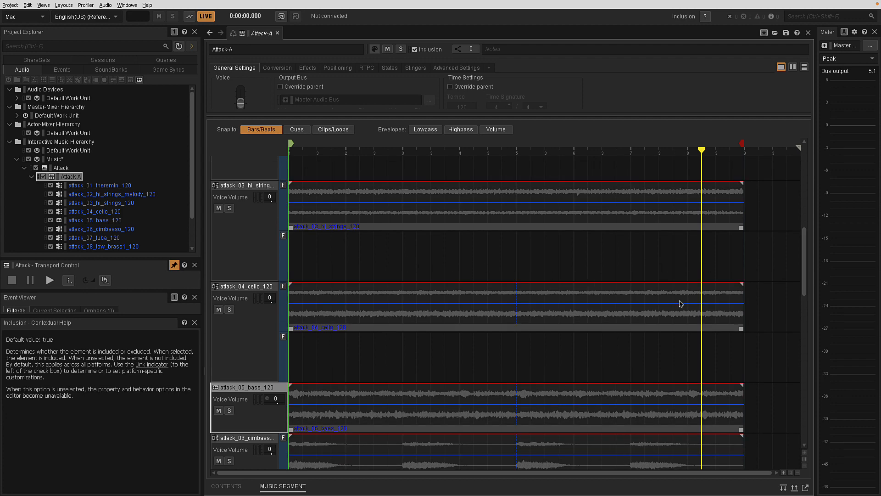
pyautogui.moveTo(804, 290)
pyautogui.mouseDown()
pyautogui.moveTo(805, 323)
pyautogui.moveTo(804, 288)
pyautogui.mouseUp()
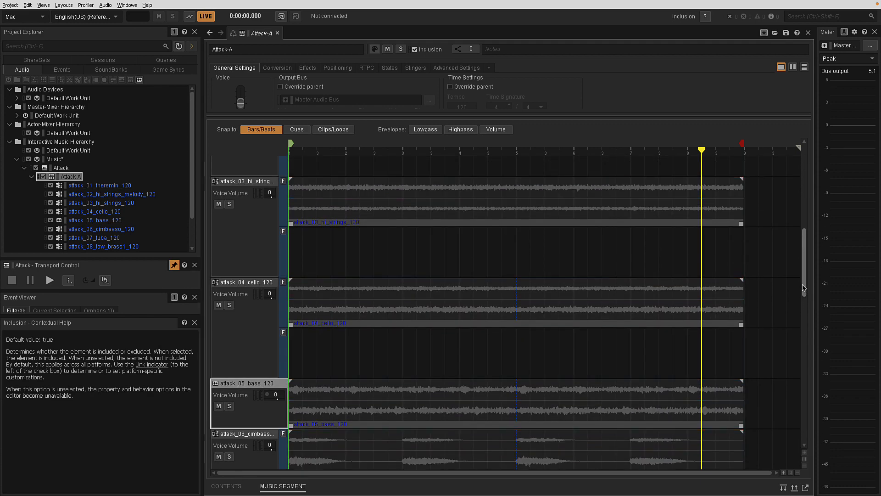
pyautogui.click(250, 304)
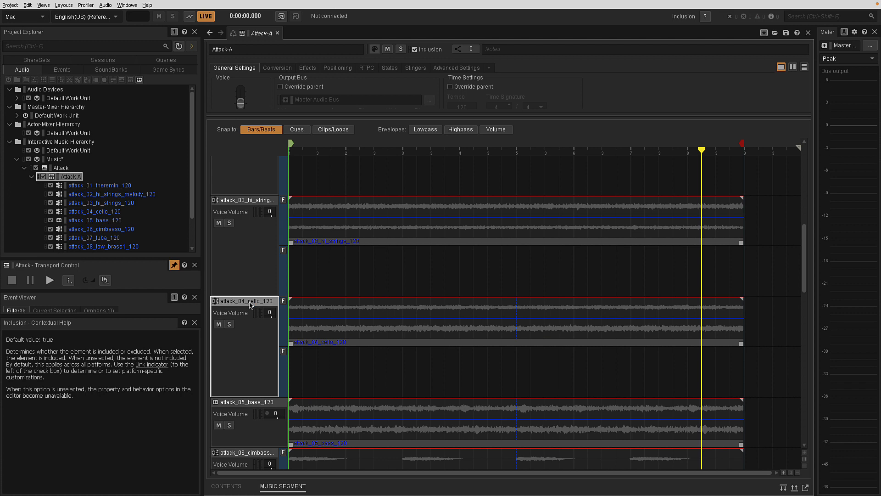
pyautogui.rightClick(250, 305)
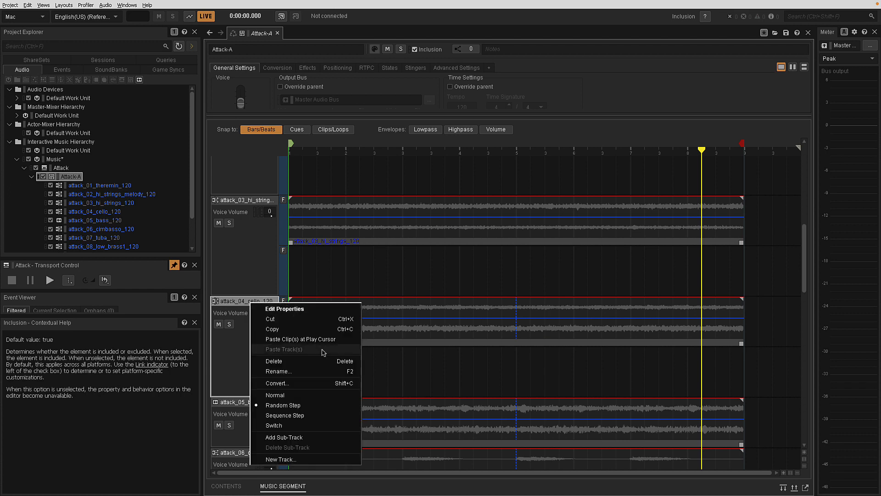
pyautogui.click(327, 438)
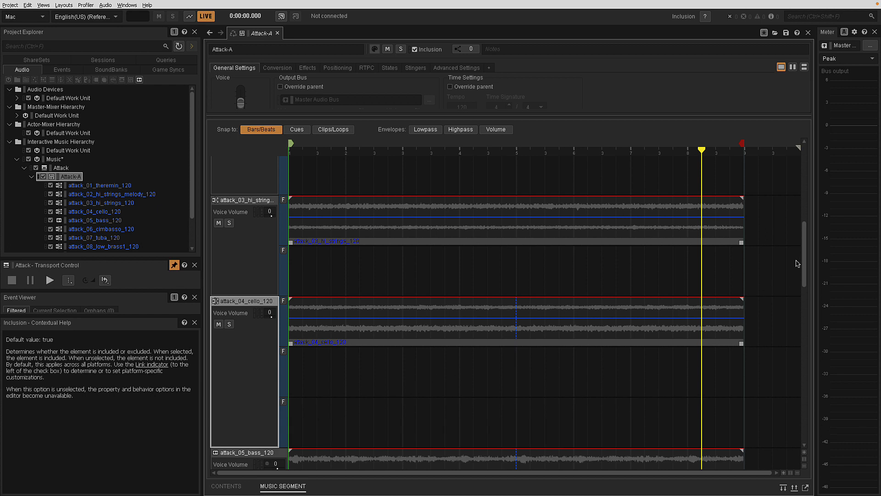
# Review the sub-track layout of the Attack-A tracks from the bass through the drums, and back up to the theremin
pyautogui.scroll(-3, 804, 257)
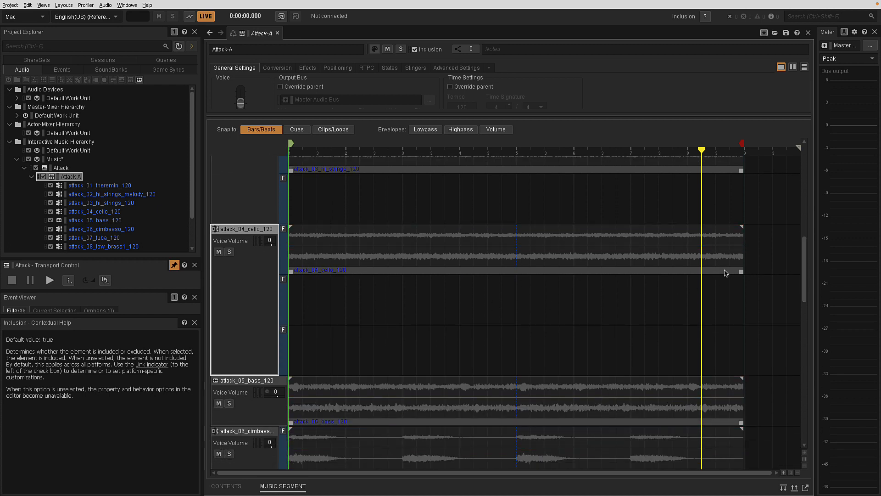
pyautogui.scroll(-6, 804, 260)
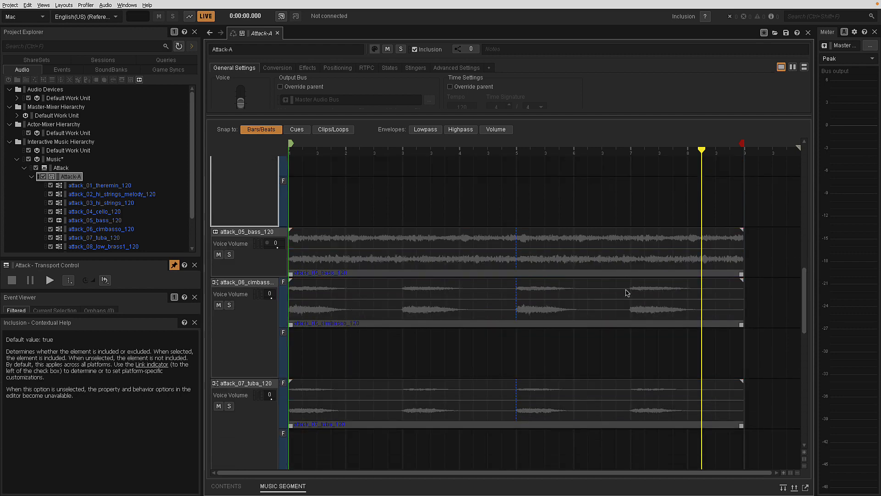
pyautogui.click(236, 233)
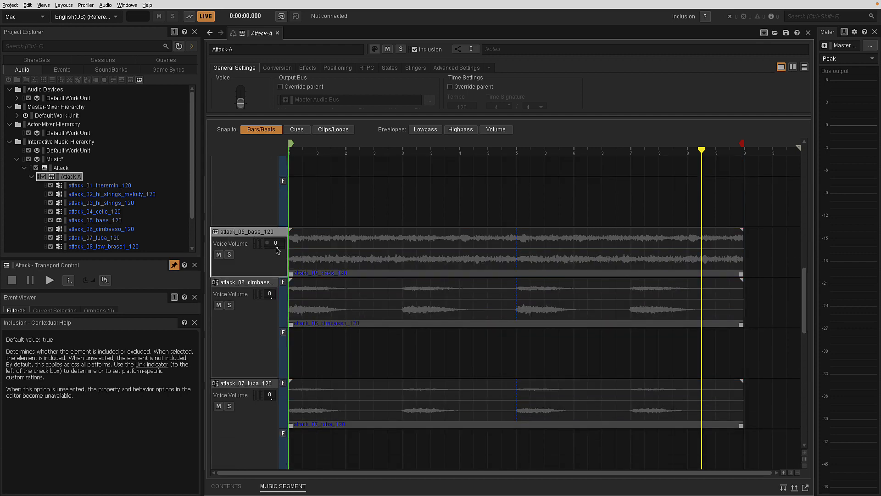
pyautogui.moveTo(802, 312); pyautogui.dragTo(804, 393)
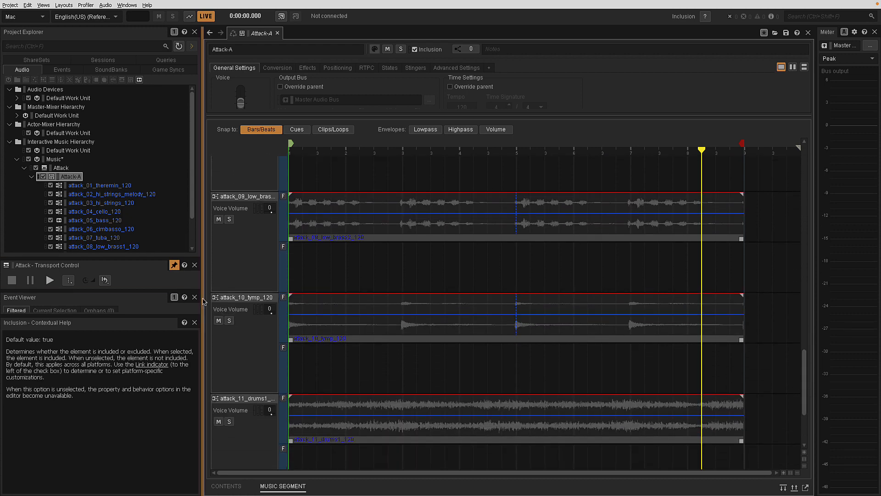
pyautogui.click(390, 441)
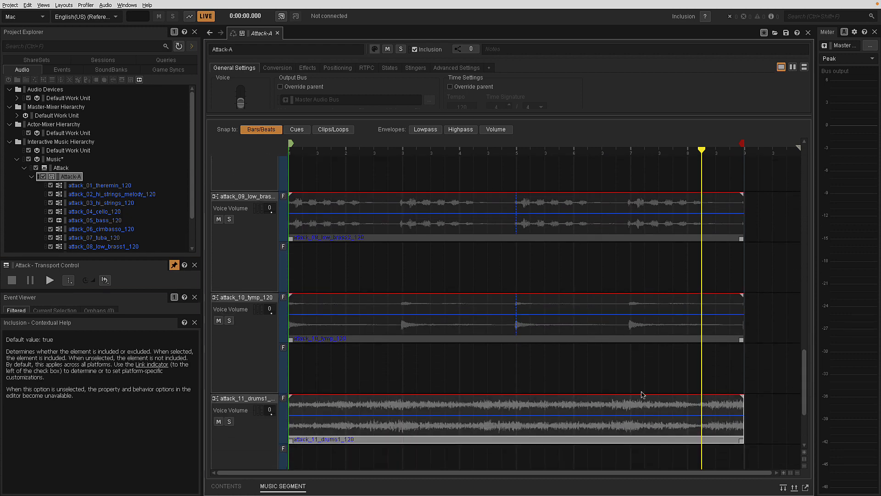
pyautogui.moveTo(804, 381); pyautogui.dragTo(821, 165)
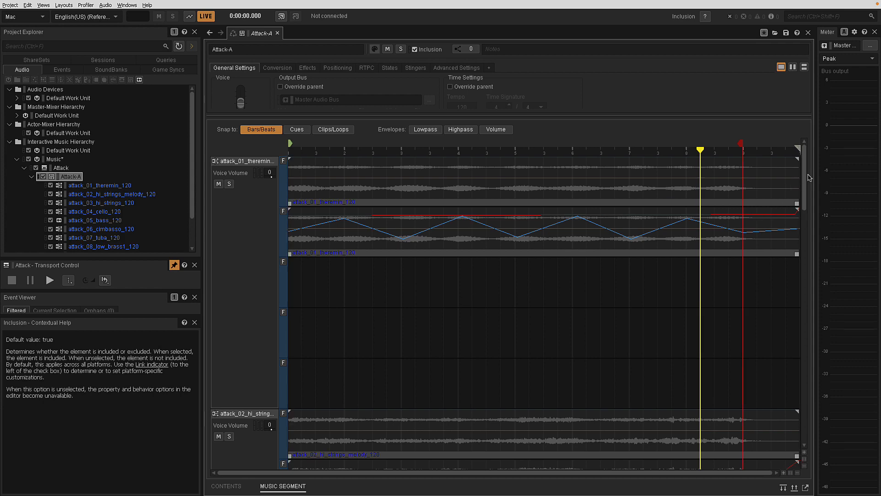
pyautogui.moveTo(803, 177); pyautogui.dragTo(814, 144)
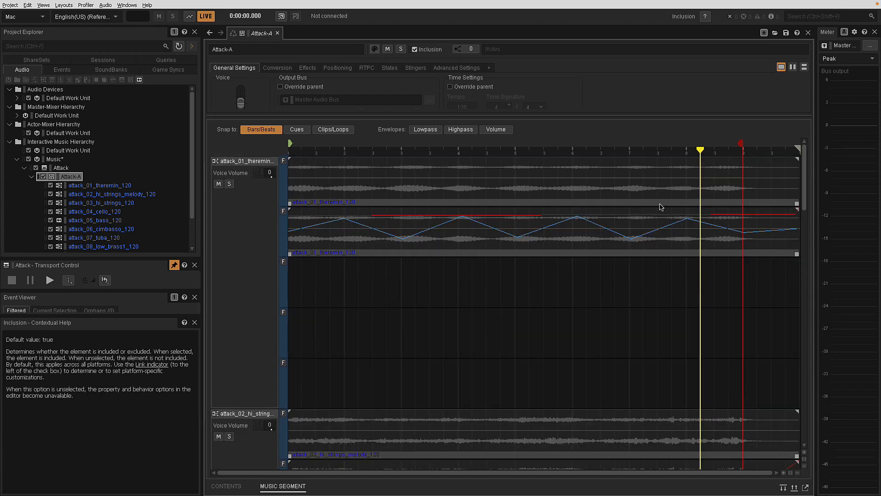